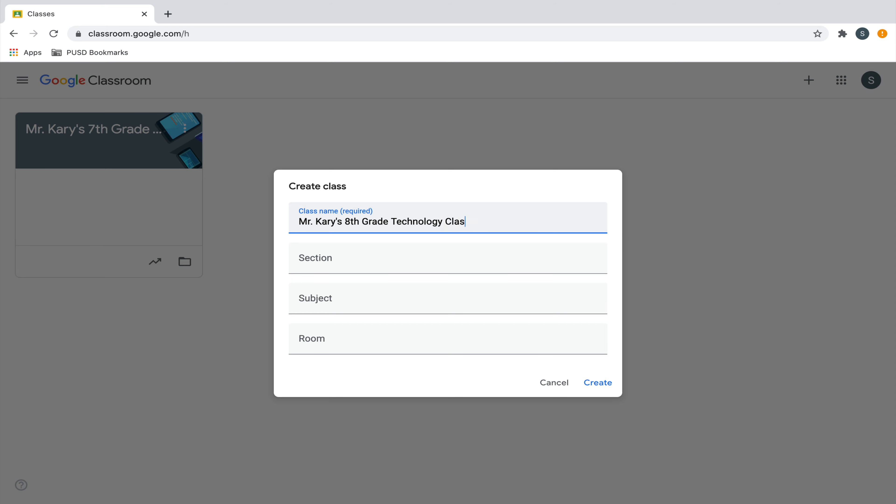
Create the 8th grade technology class, plus another class named "Robotics with" followed by the teacher's title and surname
left_click(581, 380)
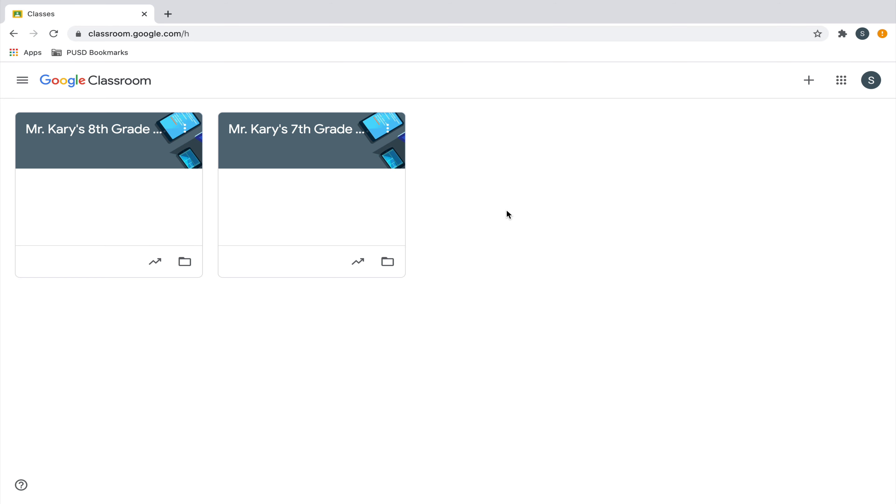
left_click(813, 81)
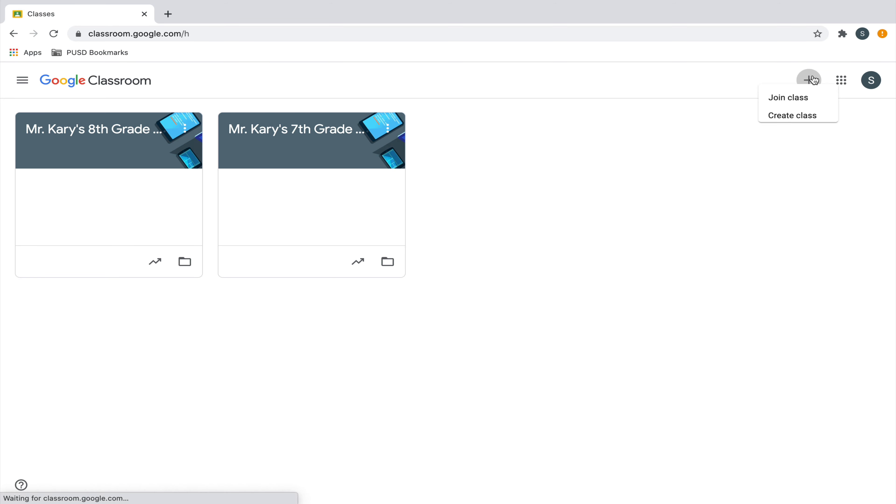
left_click(782, 126)
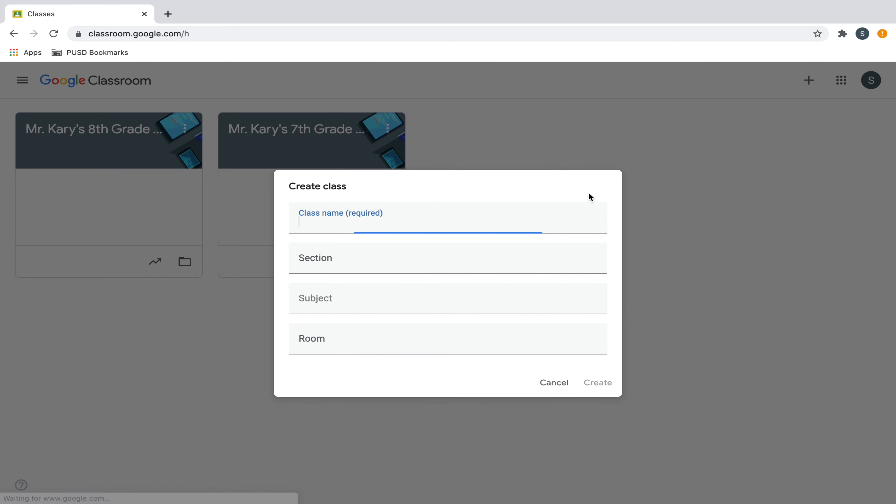
type("Rob")
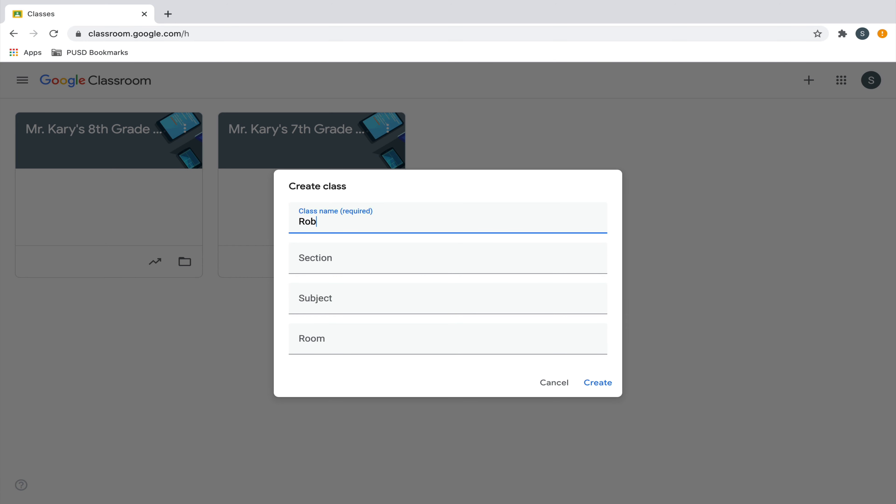
type("otics with Mr. Kary")
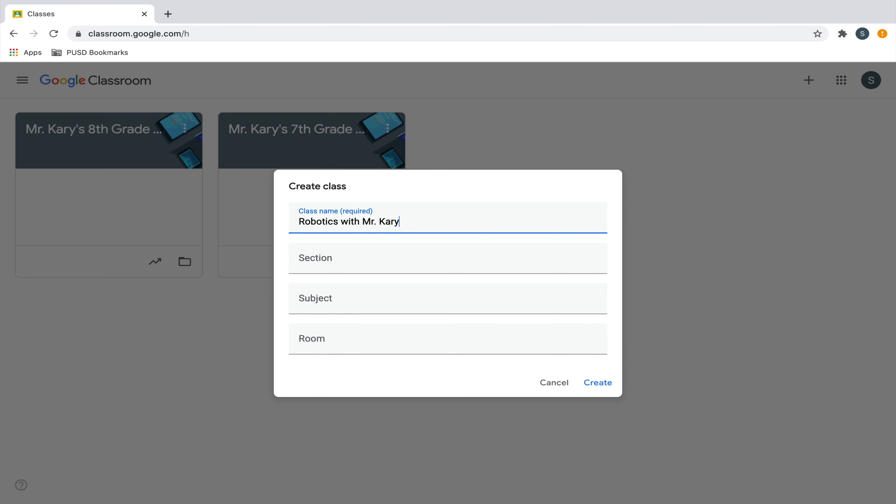
left_click(600, 385)
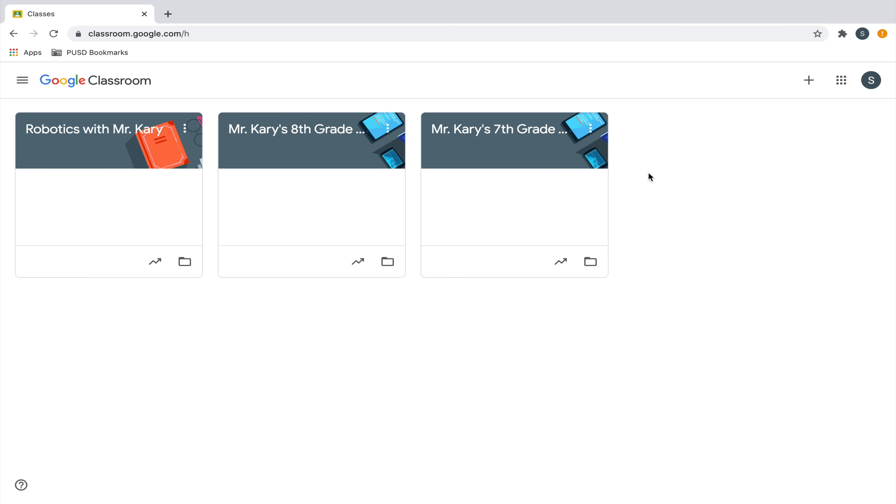
Review the profile and the email, comment and class notification options in the general settings, and return to the class list
left_click(29, 83)
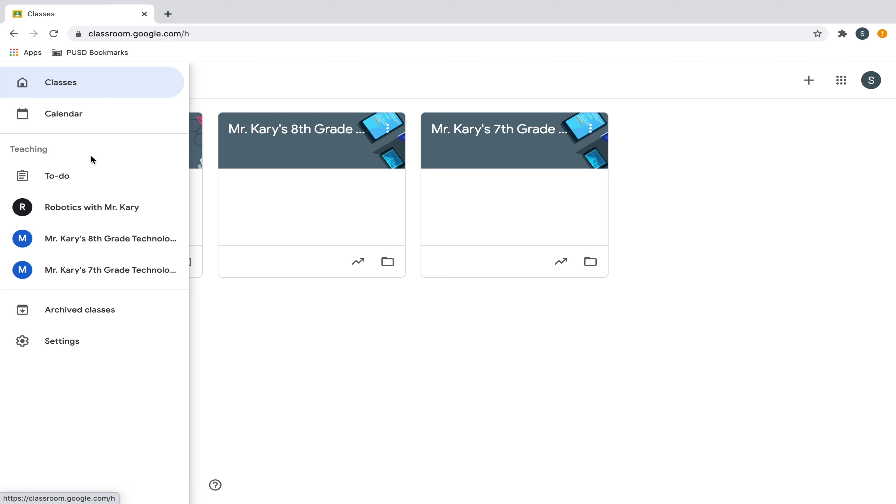
left_click(82, 342)
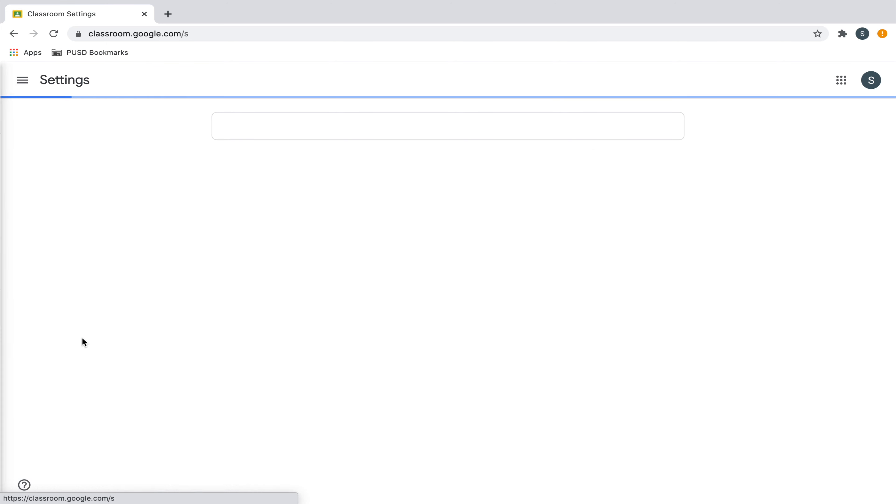
scroll(810, 211, "down", 5)
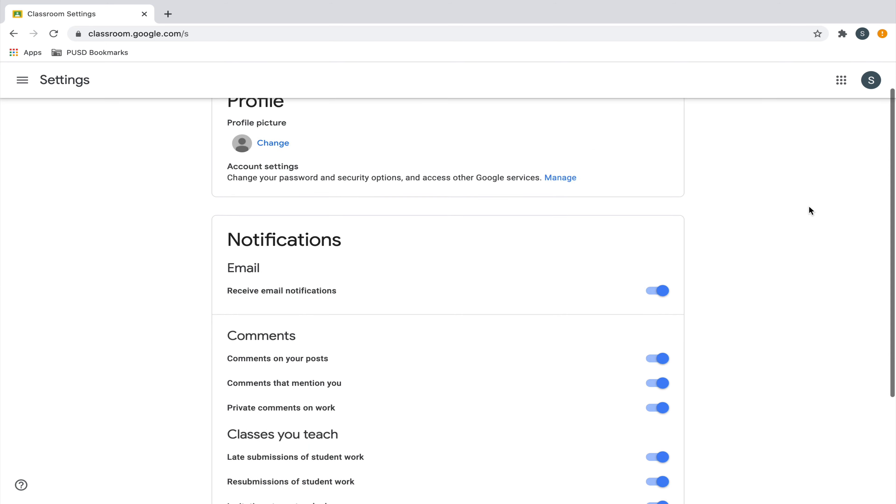
scroll(809, 207, "down", 1)
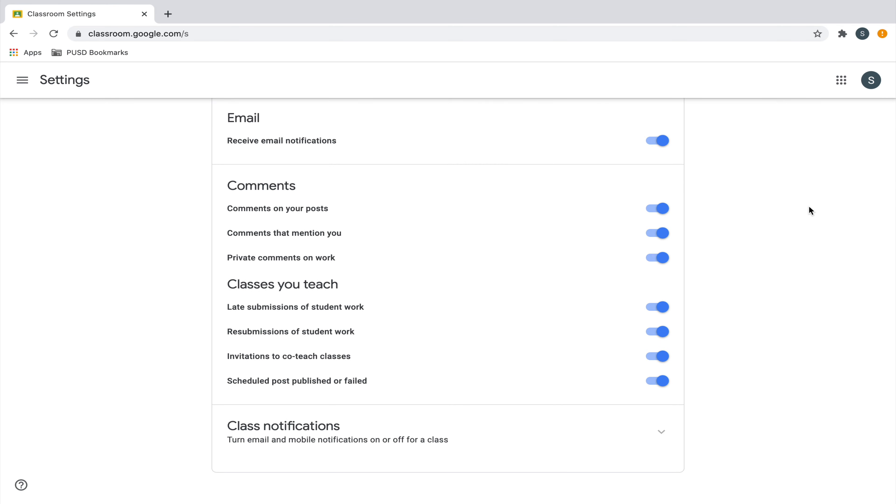
scroll(808, 208, "up", 3)
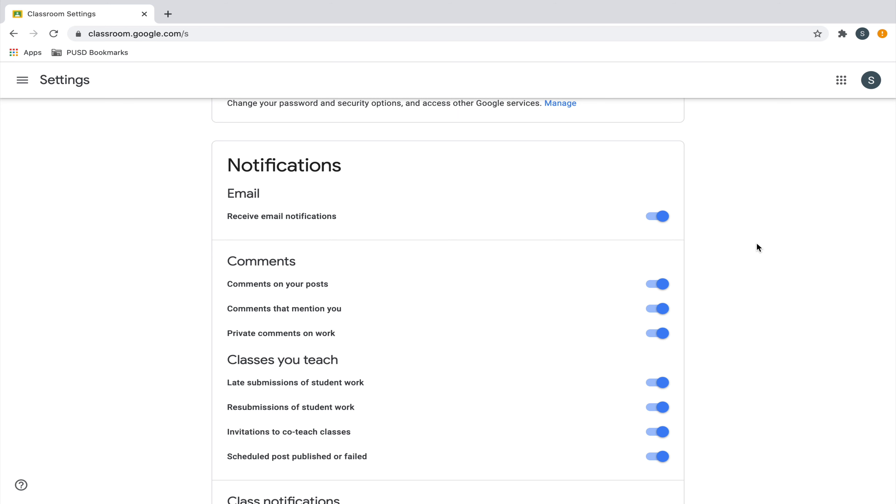
scroll(759, 248, "down", 1)
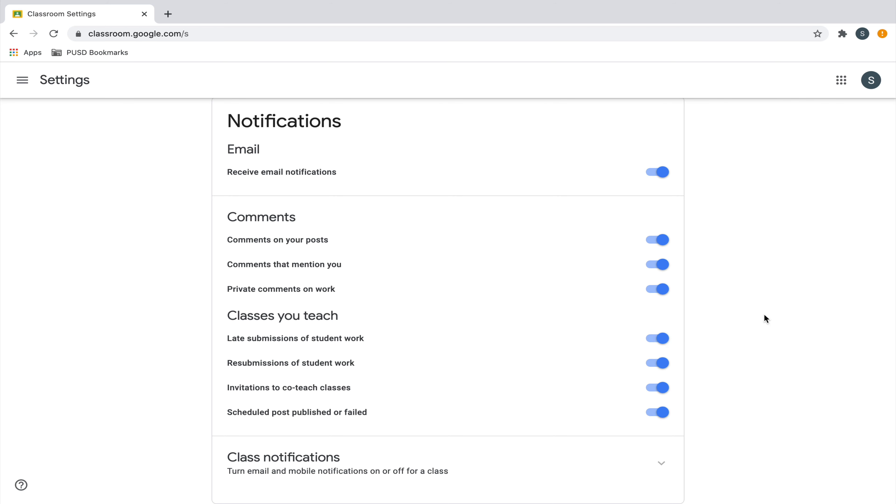
scroll(765, 316, "down", 2)
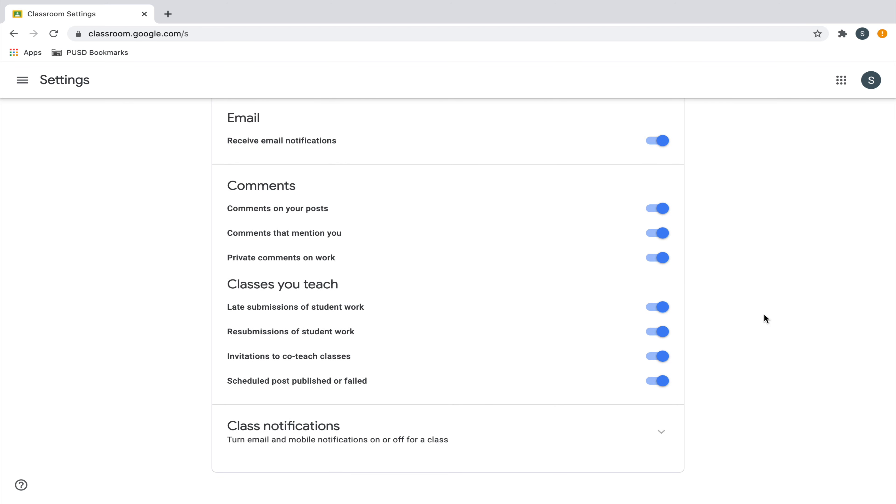
scroll(764, 316, "up", 1)
scroll(764, 316, "up", 1)
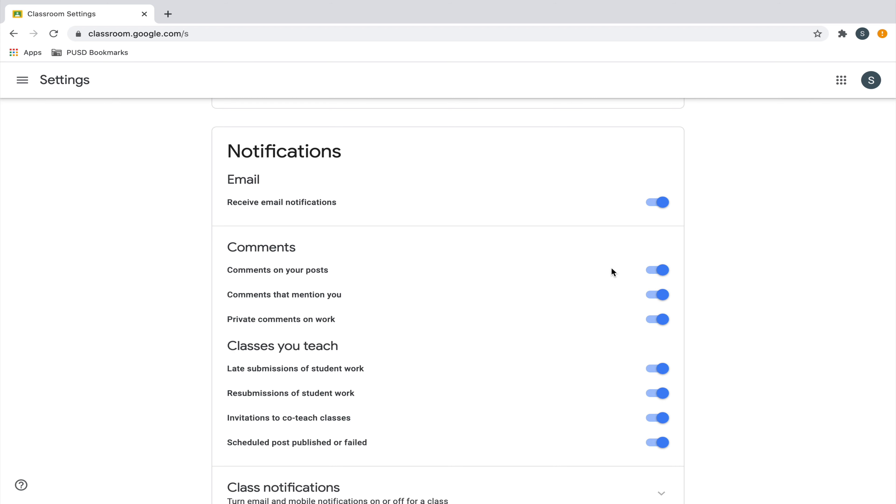
scroll(743, 300, "up", 1)
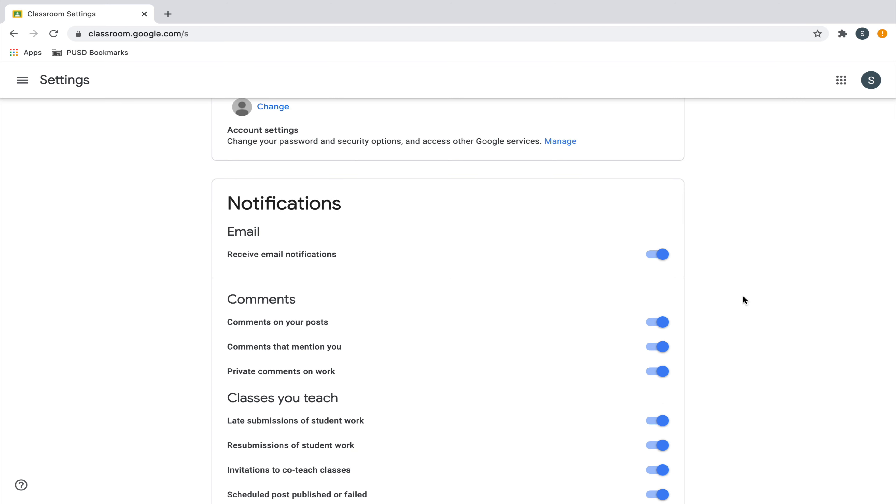
scroll(743, 300, "up", 2)
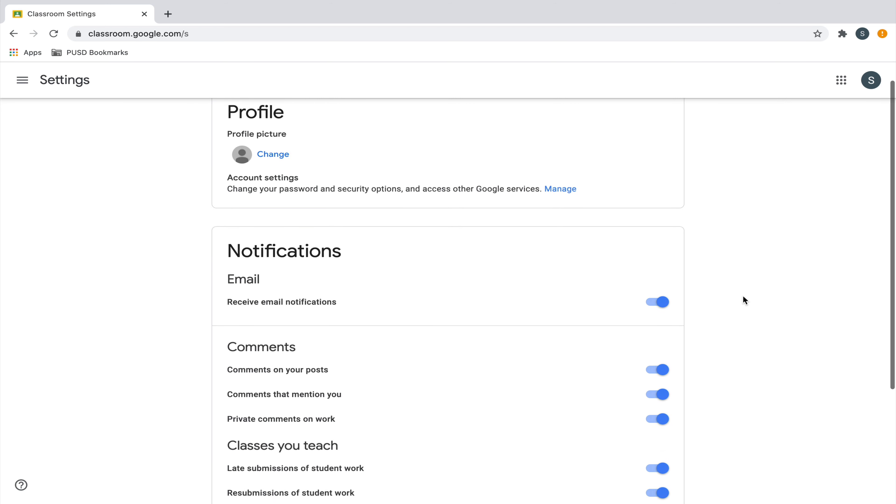
scroll(743, 298, "down", 4)
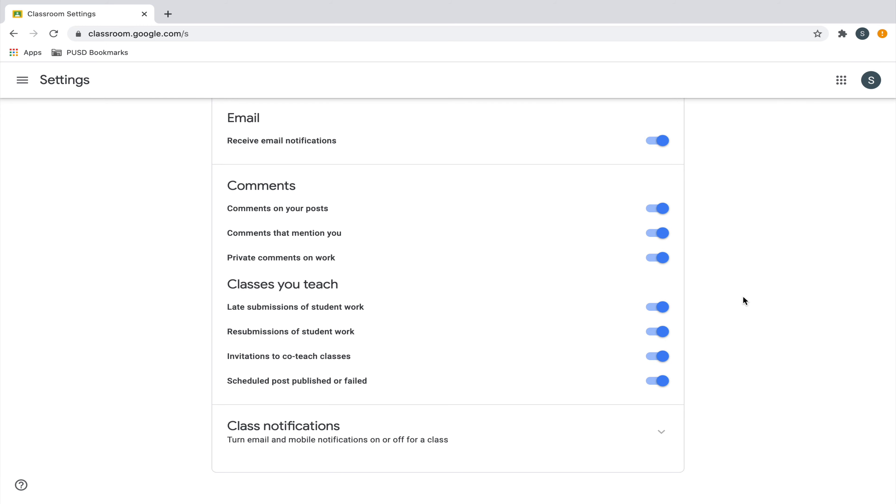
scroll(743, 297, "up", 2)
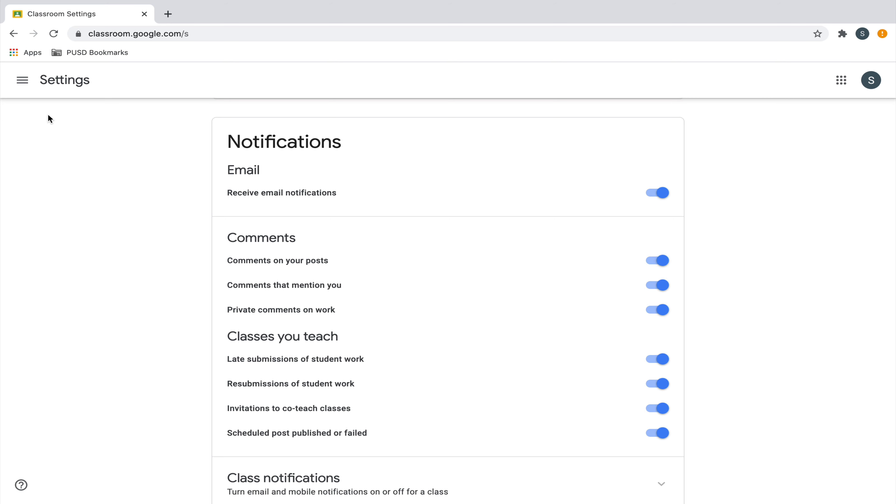
left_click(13, 34)
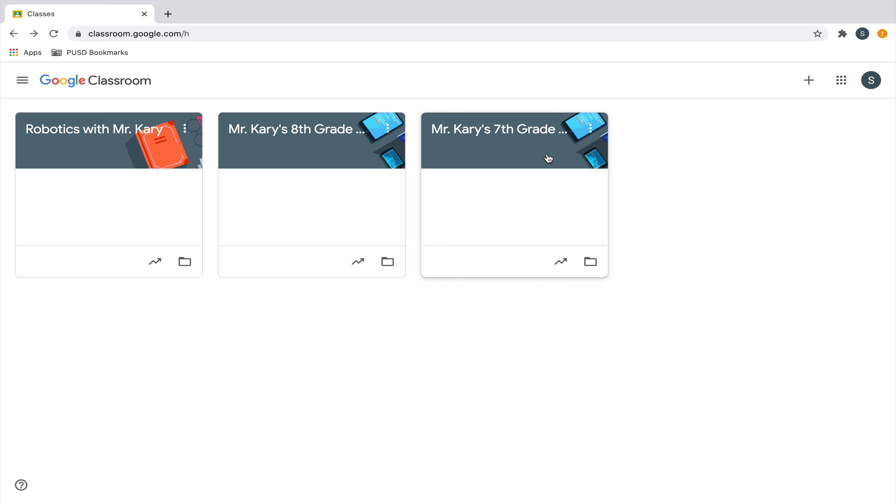
Open the 7th grade technology class, show its class code enlarged, and close the enlarged view
left_click(516, 129)
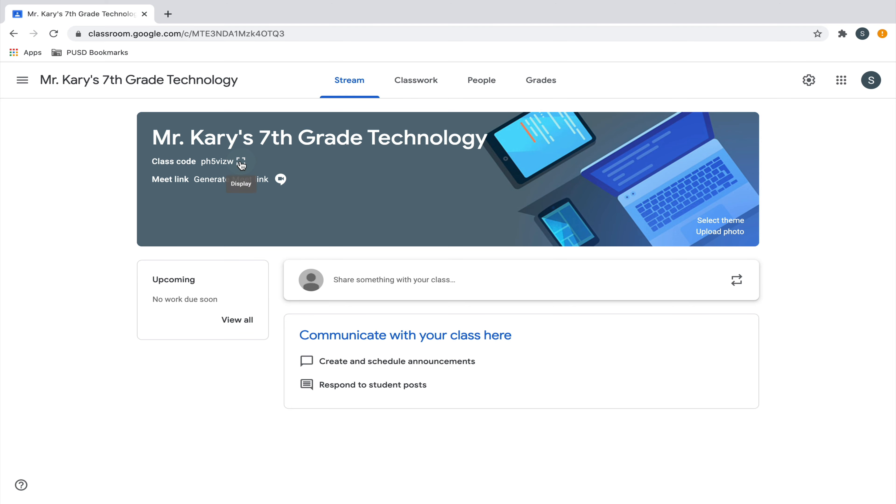
scroll(241, 165, "up", 5)
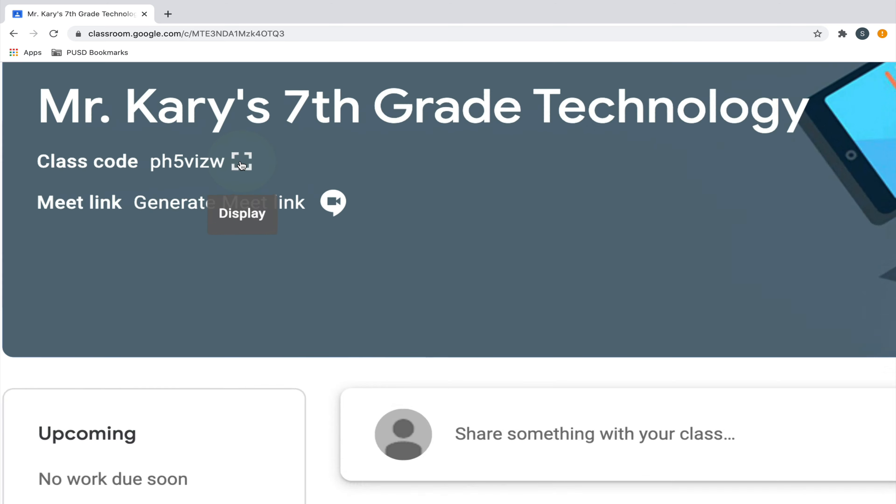
scroll(241, 165, "down", 5)
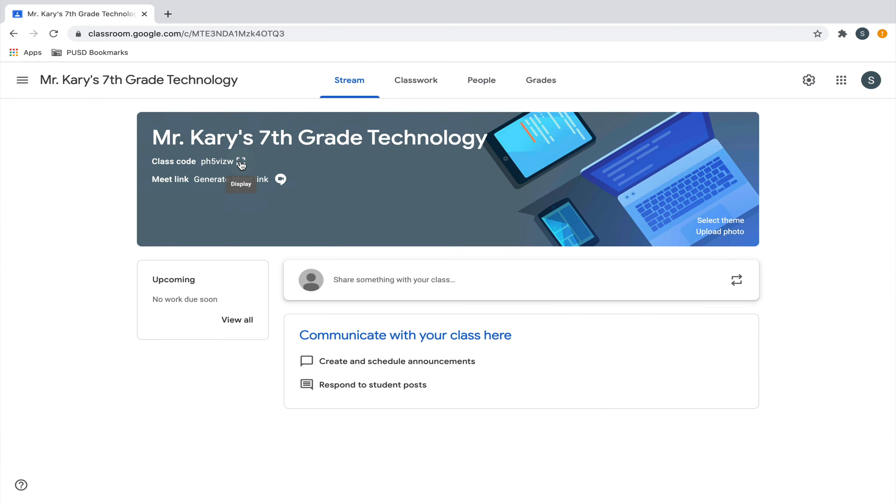
left_click(241, 163)
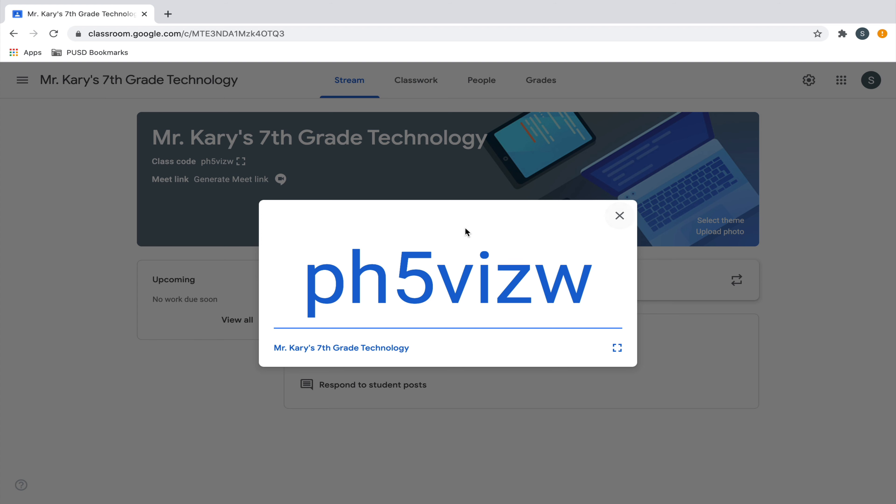
left_click(619, 218)
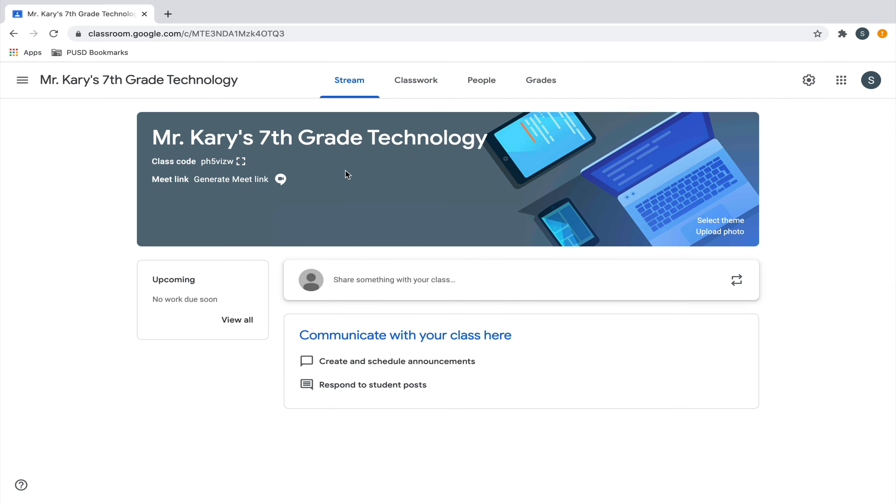
Return to the class list and open the option for joining a class
left_click(22, 80)
left_click(22, 81)
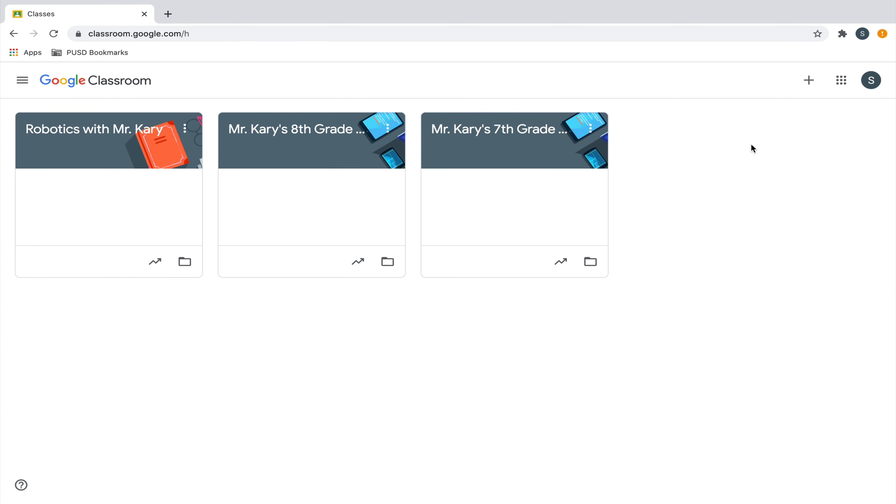
left_click(813, 82)
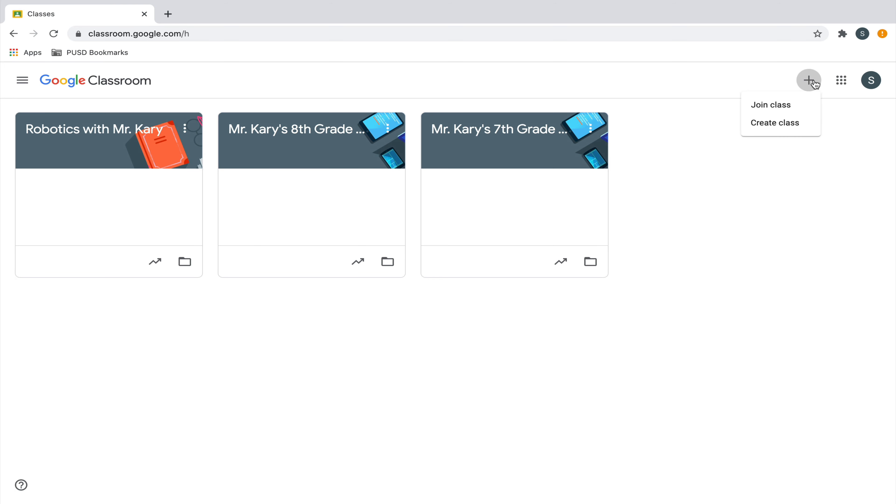
left_click(790, 105)
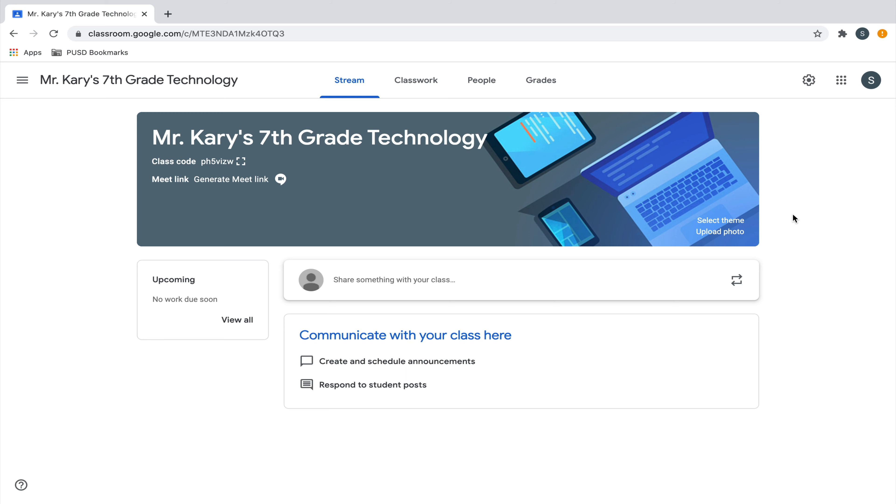
In the 7th grade class settings, set Classwork on the stream to Hide notifications and Stream to Students can only comment
left_click(810, 88)
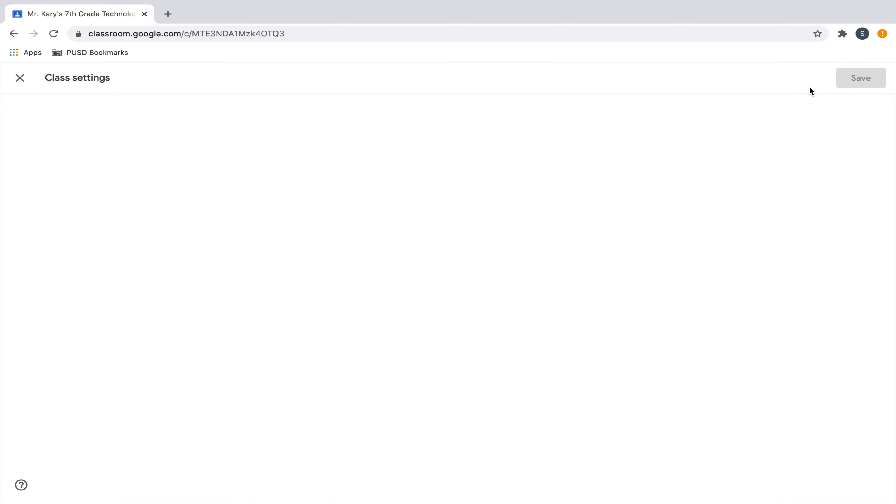
scroll(699, 226, "down", 7)
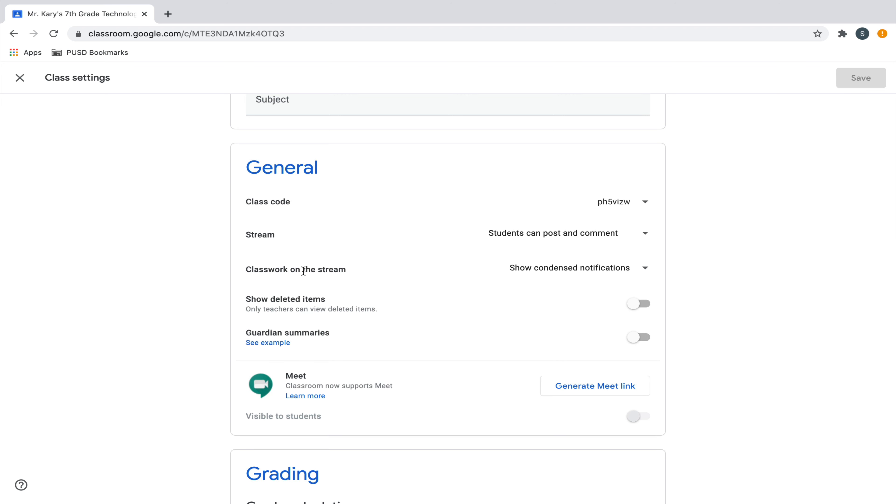
left_click(646, 269)
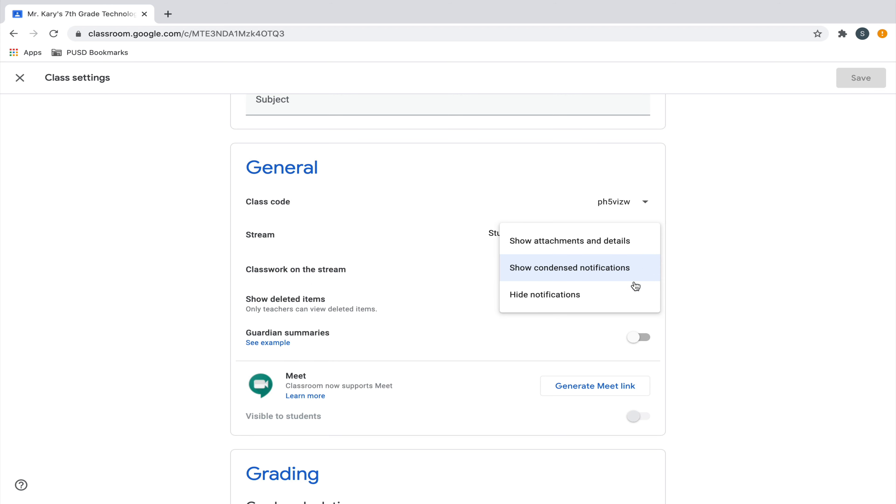
left_click(631, 302)
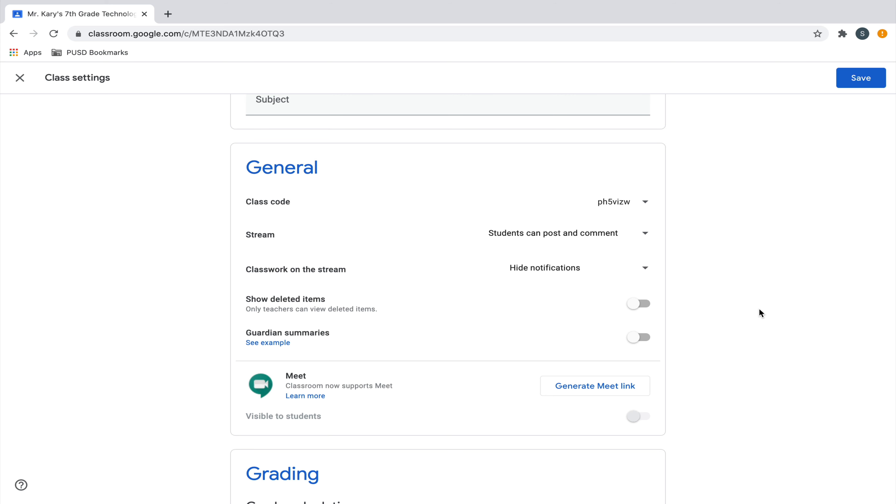
left_click(650, 239)
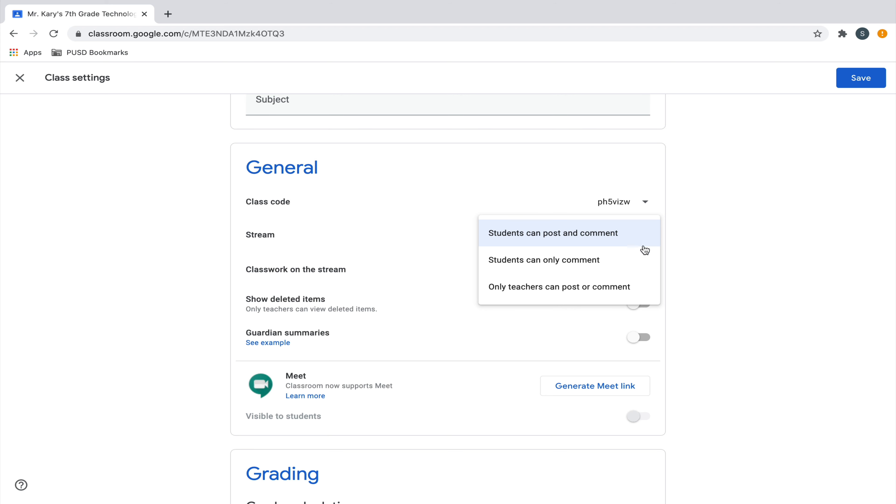
left_click(641, 260)
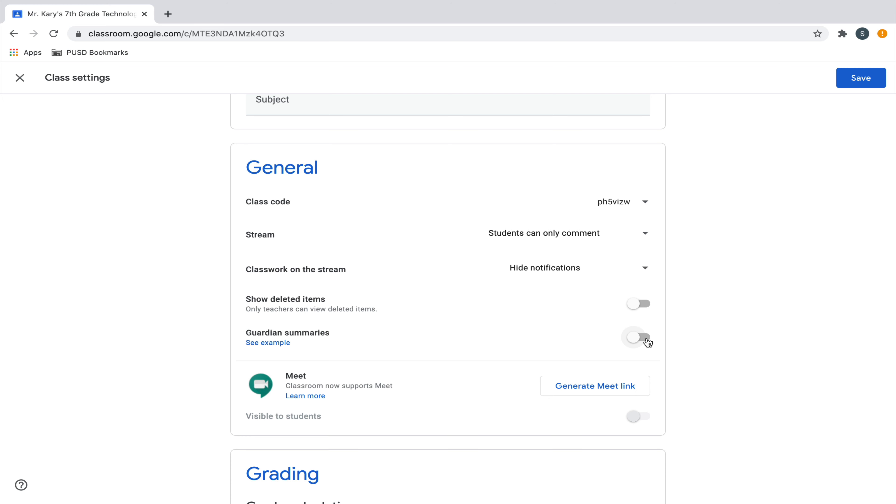
Turn on guardian summaries for the class, keeping the option to add all taught classes to guardian email summaries
left_click(639, 337)
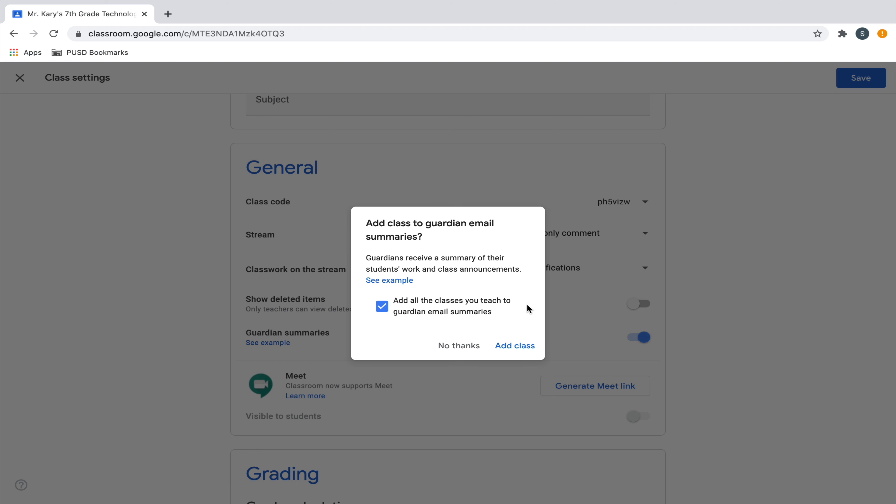
left_click(516, 346)
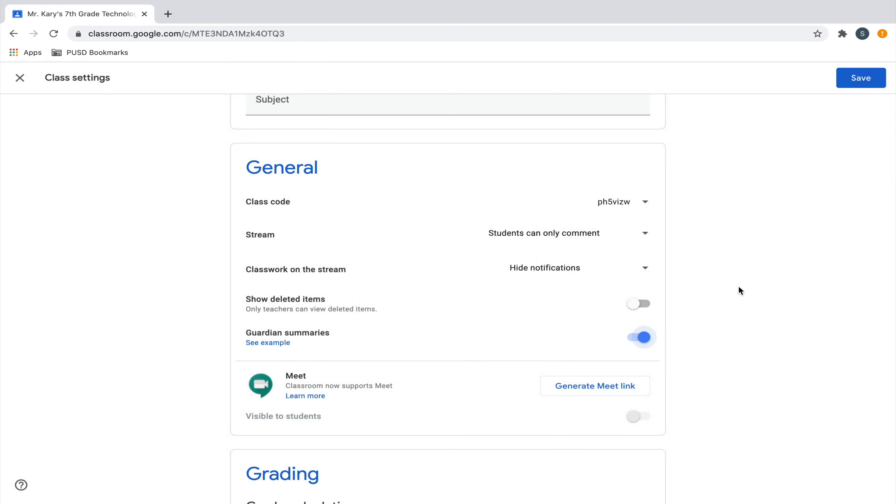
Save the 7th grade technology class settings
scroll(739, 285, "up", 5)
left_click(871, 82)
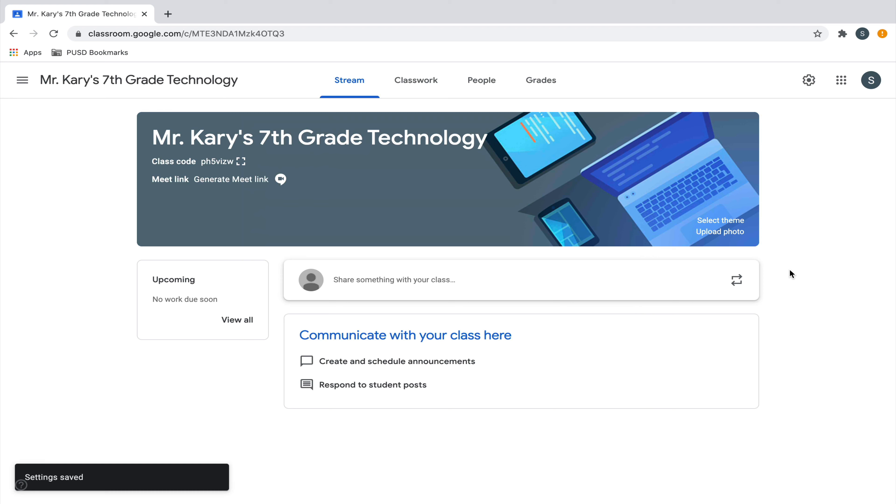
Write a stream announcement welcoming everyone, mentioning ten years of teaching, hiking and biking, and asking students to comment what they enjoy outside of school
left_click(494, 292)
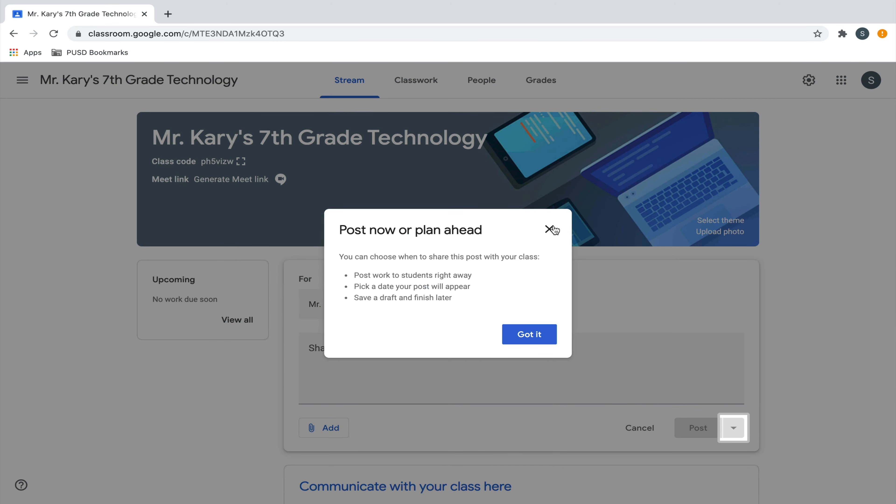
left_click(539, 332)
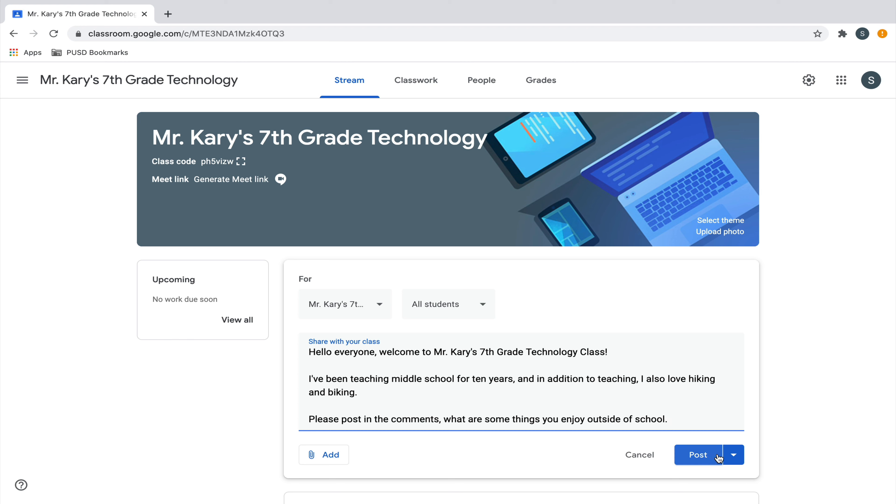
left_click(734, 455)
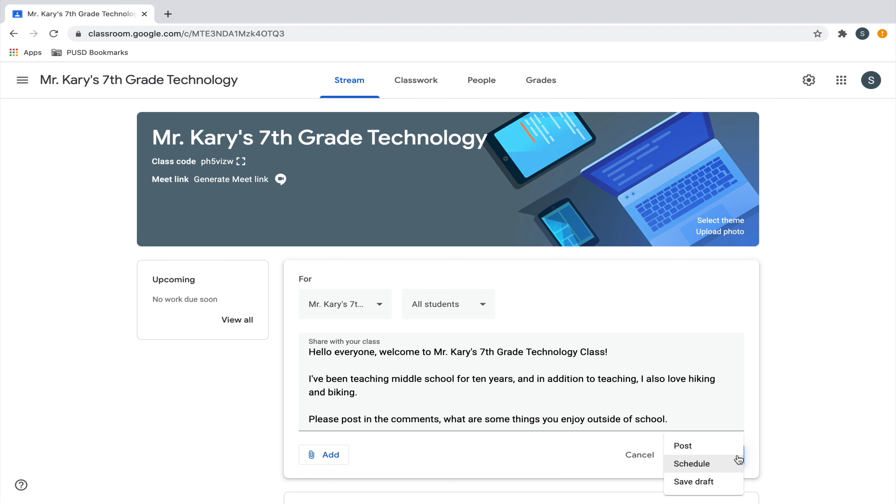
left_click(727, 464)
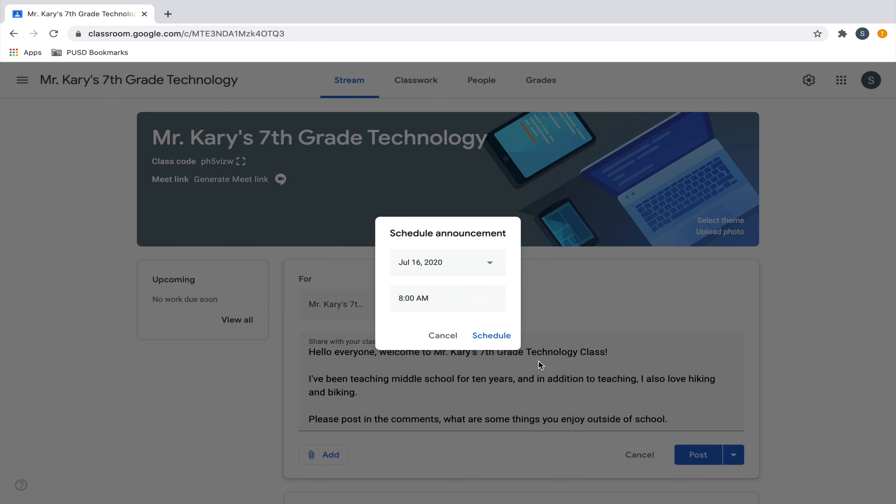
left_click(491, 265)
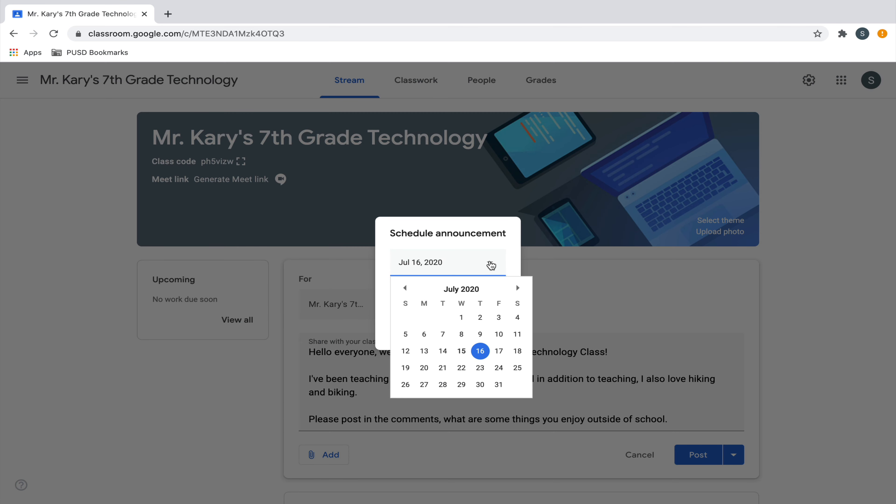
left_click(517, 289)
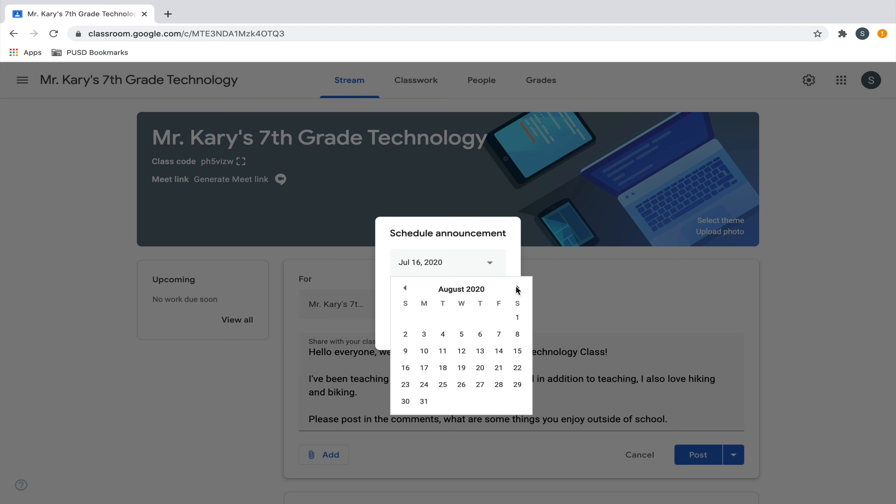
left_click(443, 351)
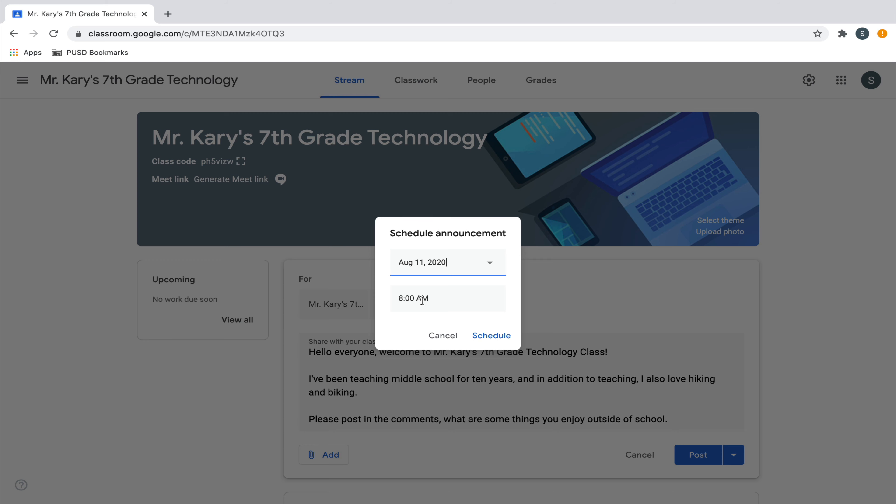
left_click(440, 334)
Post the welcome announcement to all students immediately and open the class's Classwork page
left_click(700, 455)
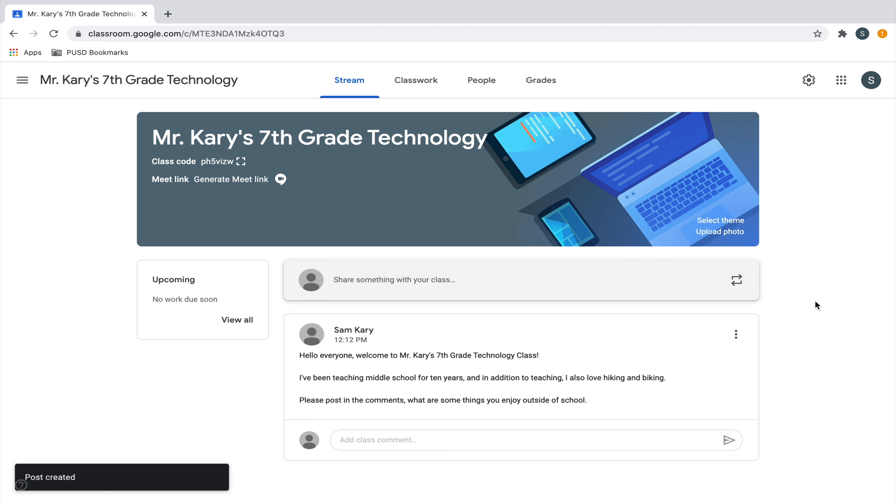
left_click(429, 440)
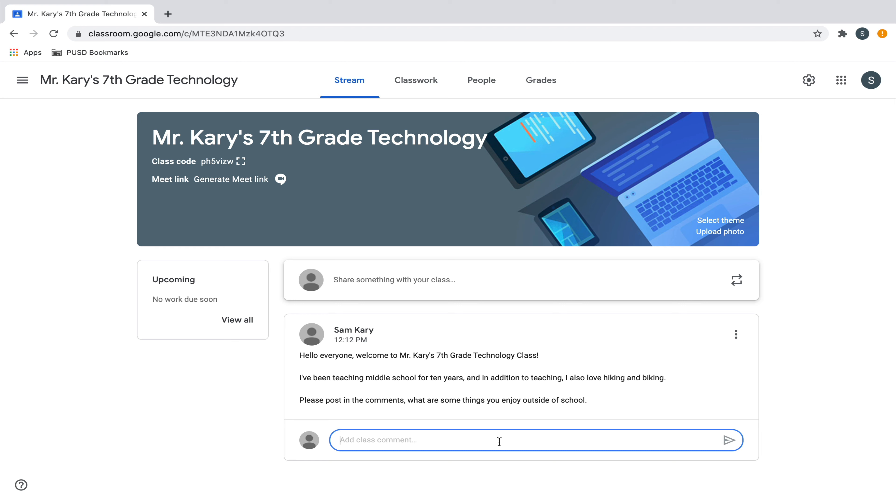
left_click(778, 350)
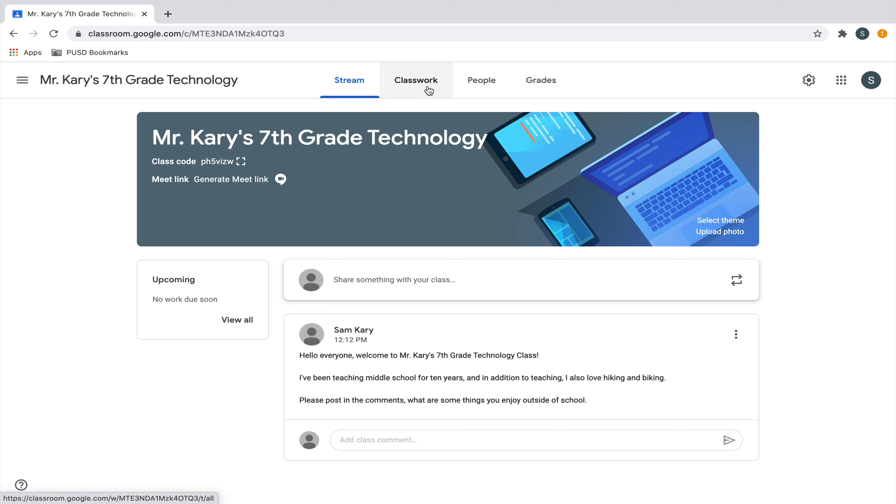
left_click(429, 90)
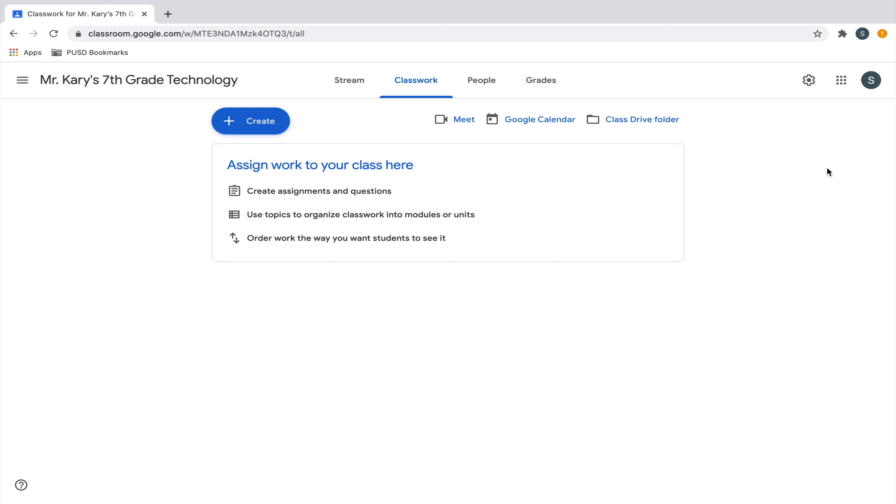
Add a classwork topic named Homework
left_click(275, 122)
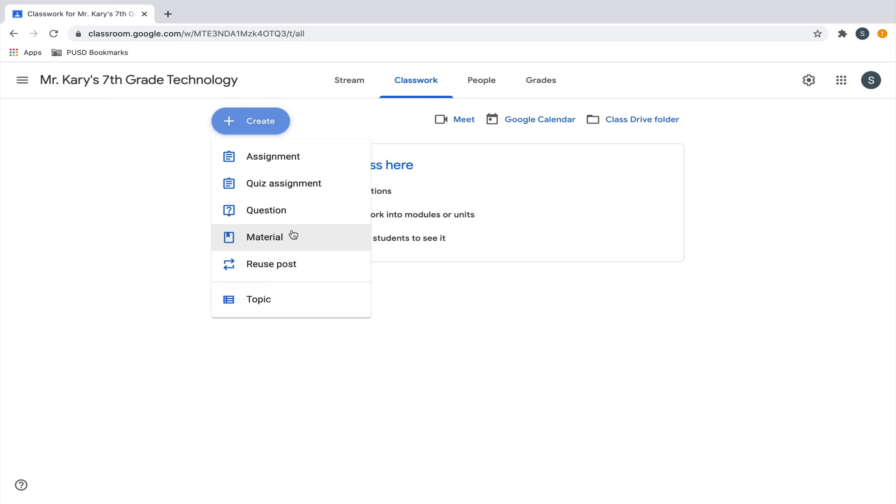
left_click(298, 305)
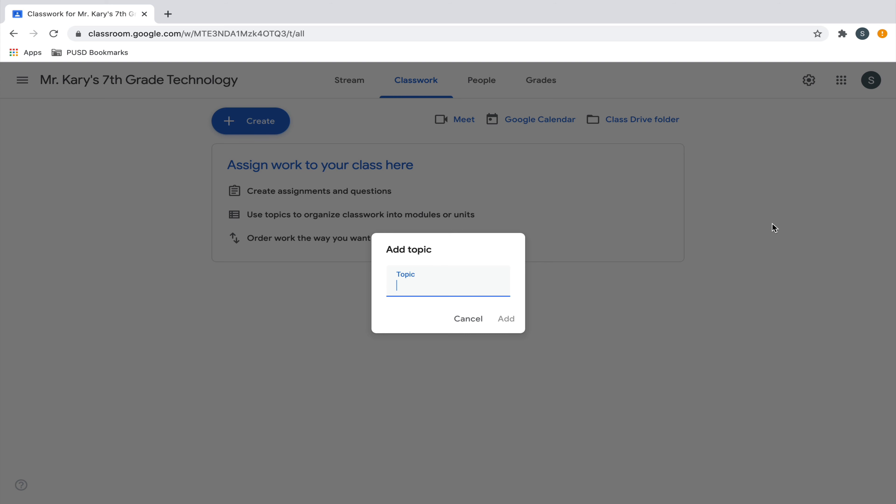
type("Homework")
left_click(501, 318)
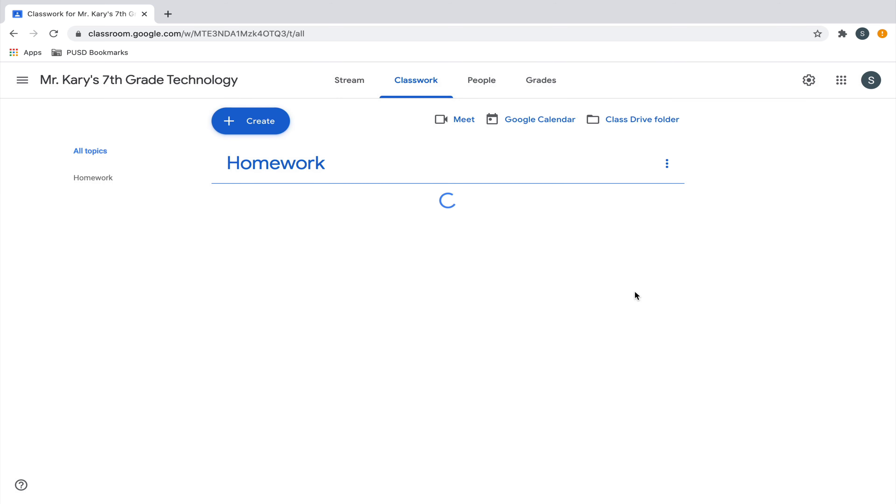
Add a second classwork topic named Projects
left_click(270, 131)
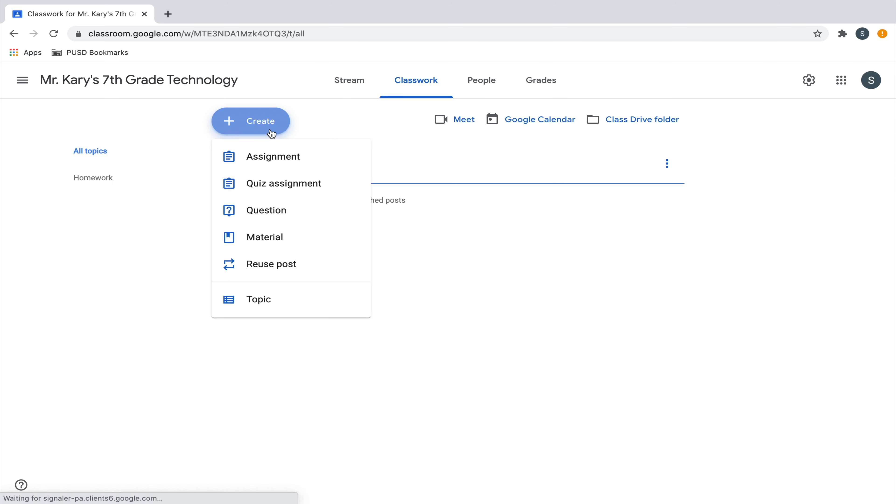
left_click(266, 300)
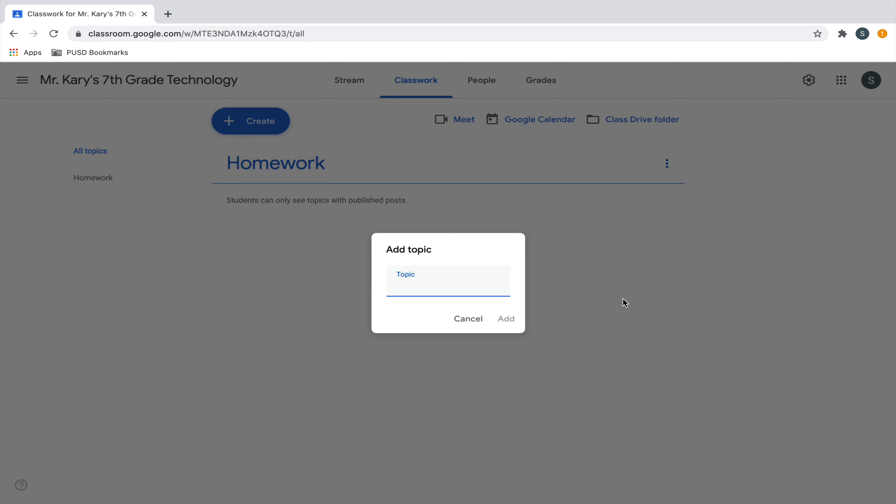
type("Projects")
left_click(507, 318)
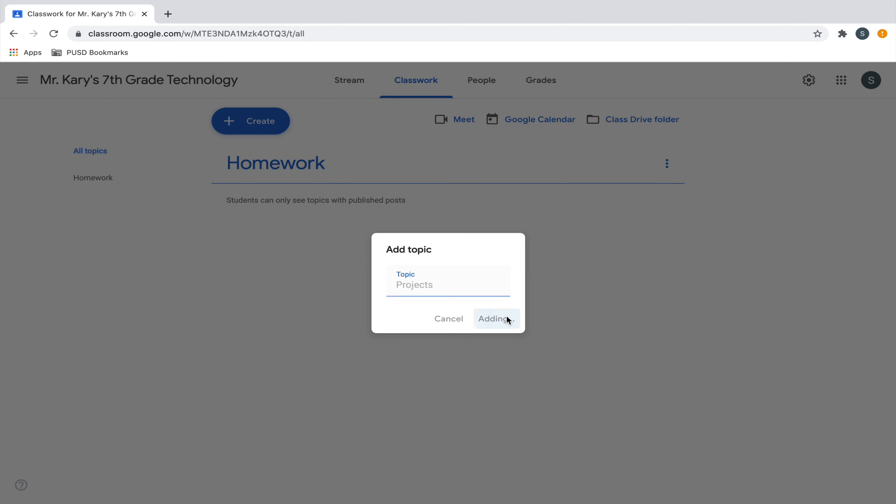
Add a third classwork topic named Tutorials
type("Tutori")
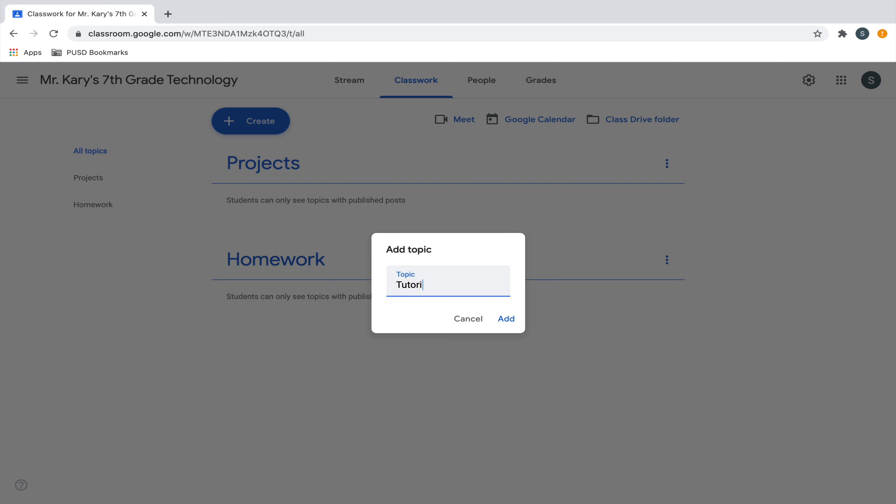
type("als")
left_click(507, 319)
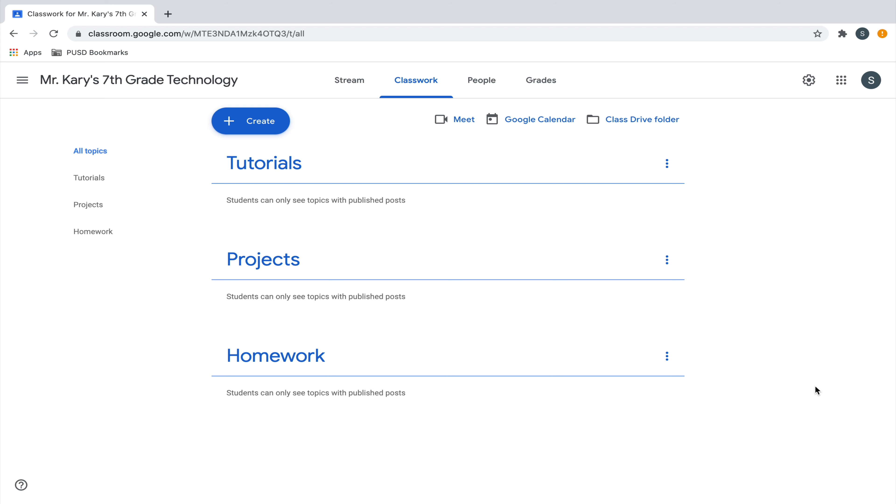
Delete the Homework, Projects and Tutorials topics from the classwork
left_click(670, 360)
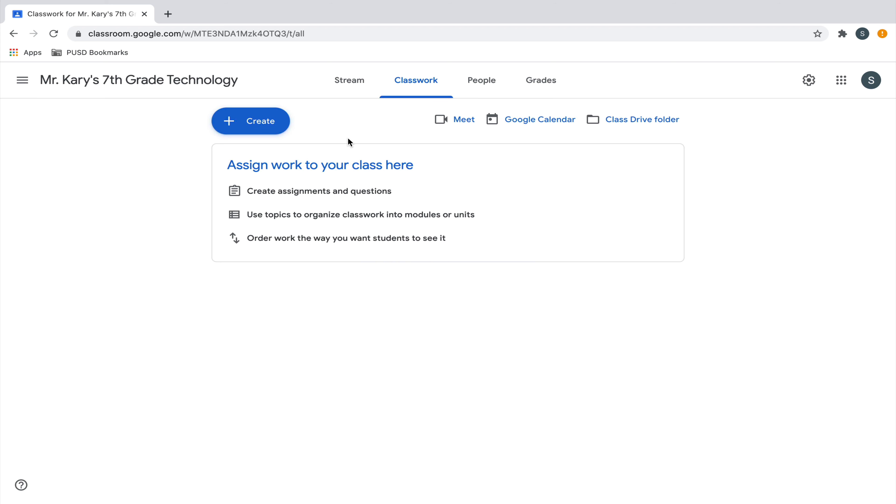
Add a classwork topic named "Week 1: August 17-23"
left_click(279, 129)
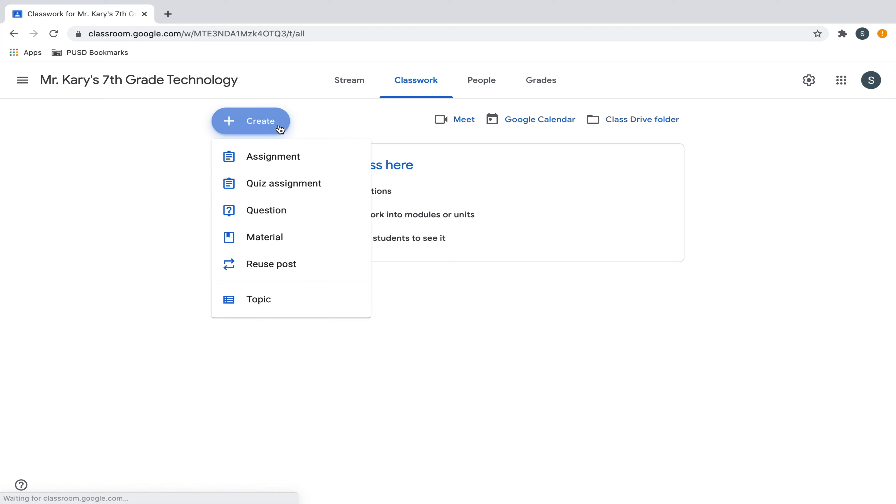
left_click(259, 298)
type("Week 1:")
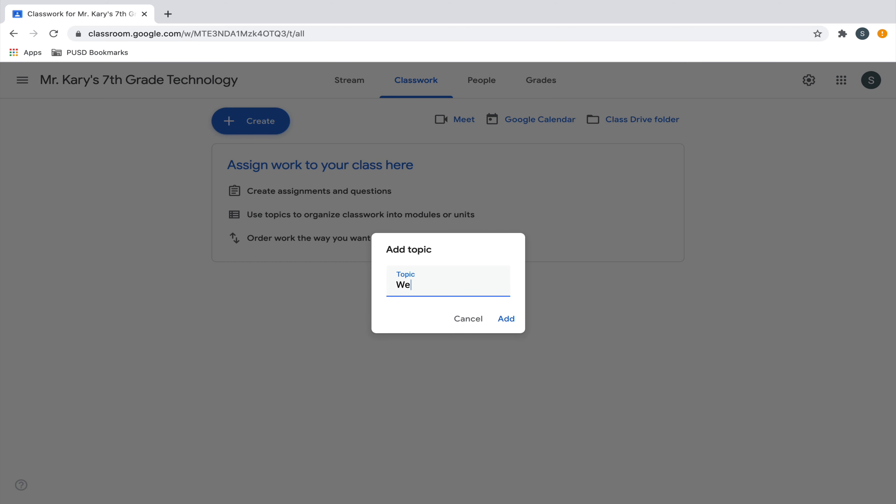
type(" August 17-23")
left_click(506, 319)
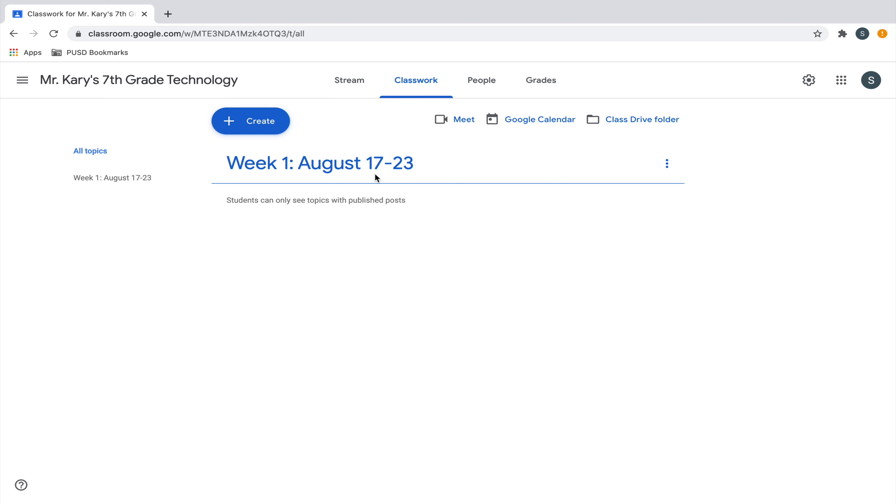
Add another classwork topic named "Week 2: August 26-31"
left_click(268, 128)
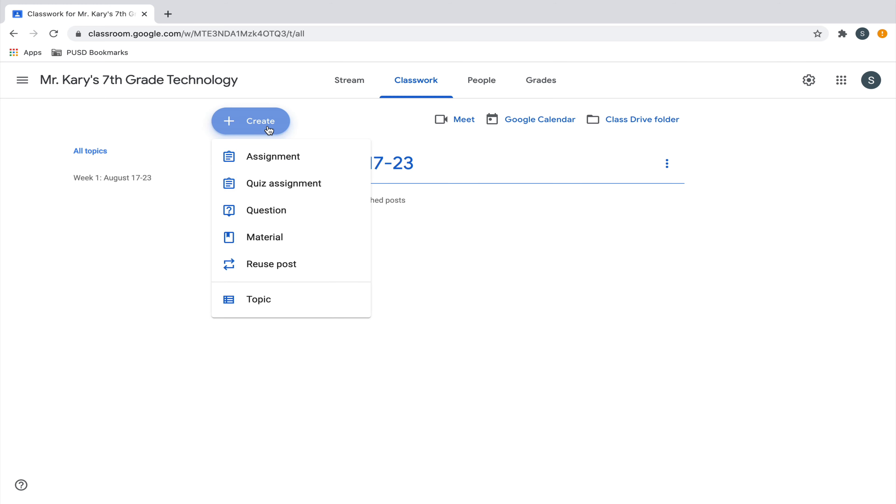
left_click(265, 301)
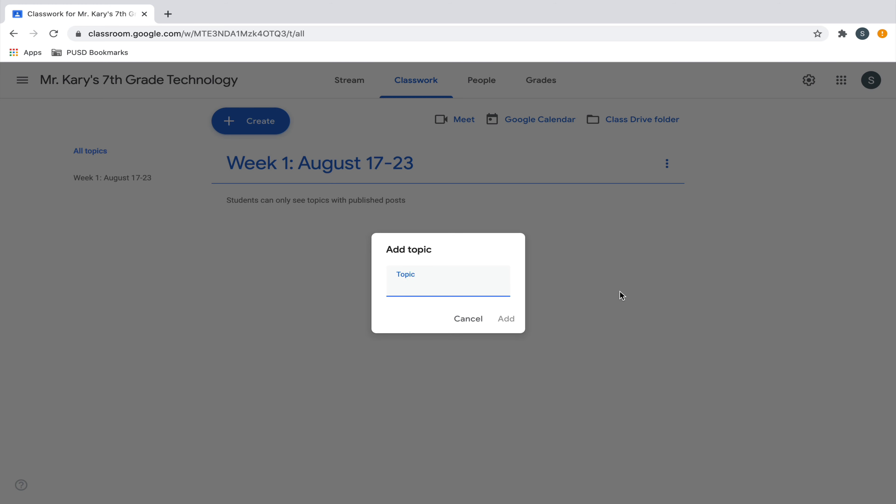
type("Week 2: August 2")
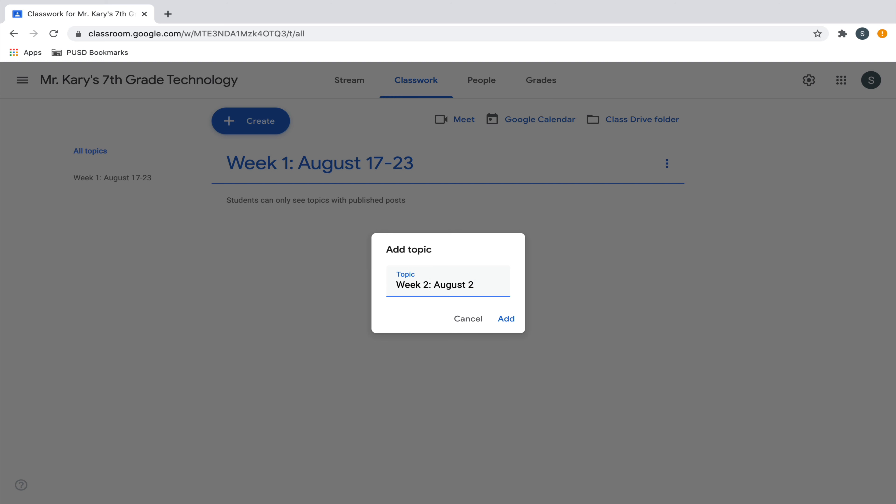
type("6-31")
left_click(505, 322)
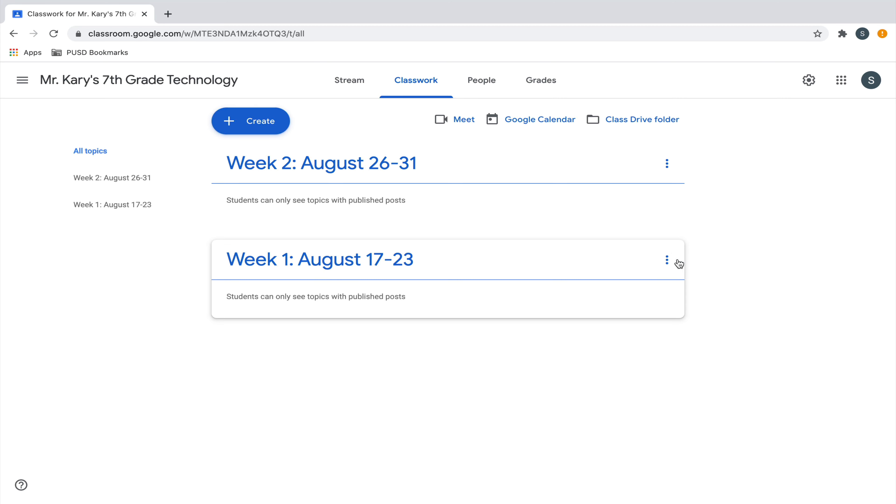
Rename the Week 1 topic as Math
left_click(667, 261)
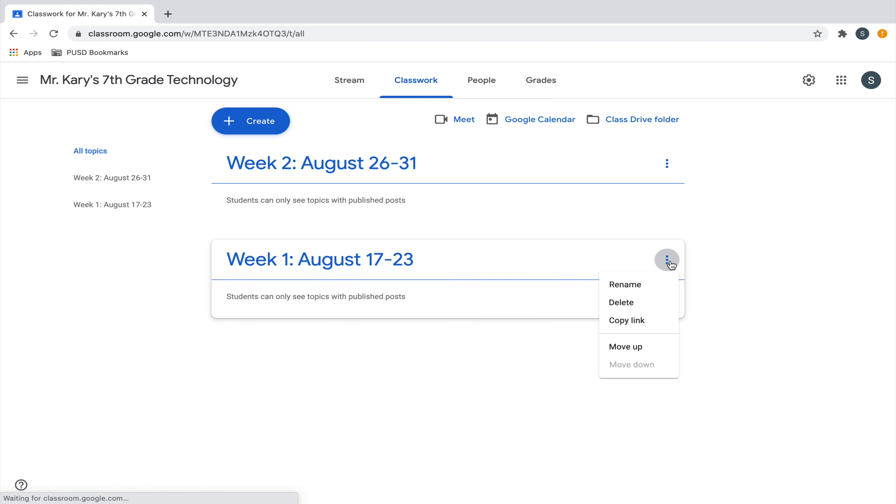
left_click(663, 284)
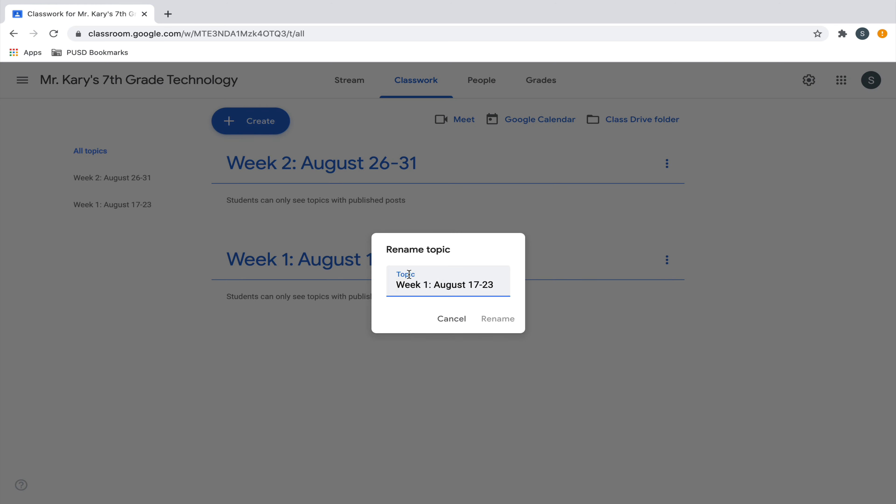
left_click_drag(397, 281, 532, 288)
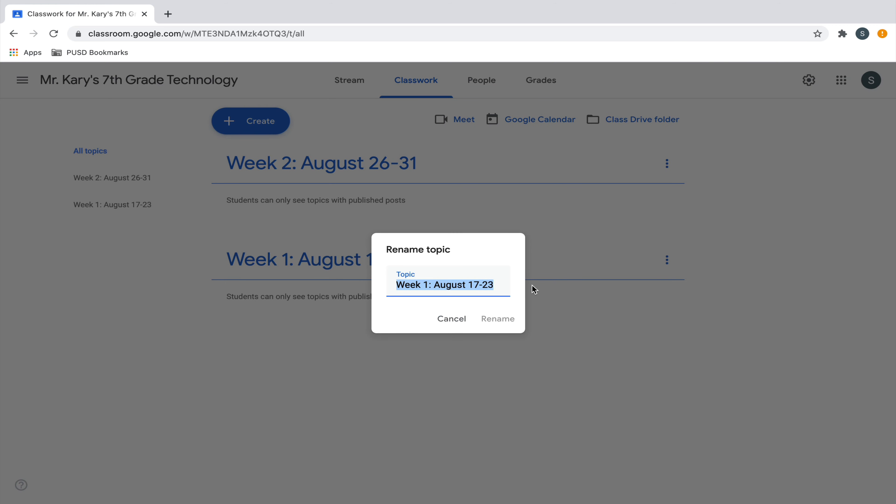
type("Matc")
key("BackSpace")
type("h")
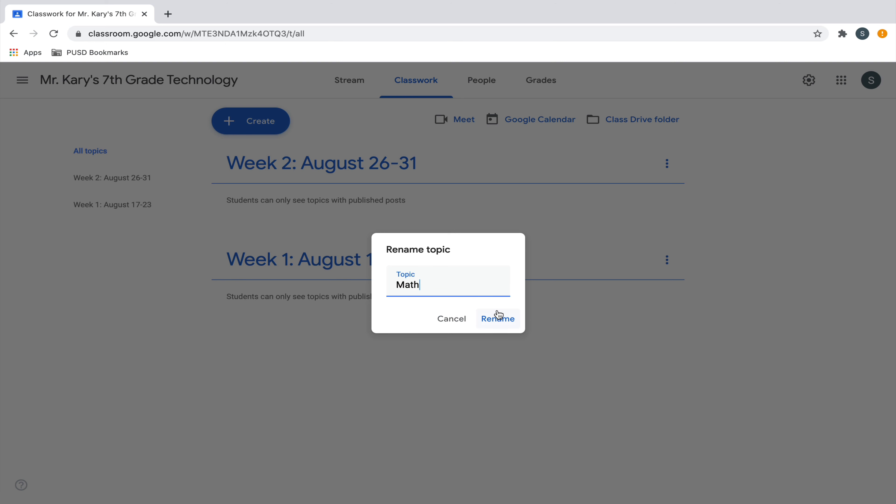
left_click(492, 319)
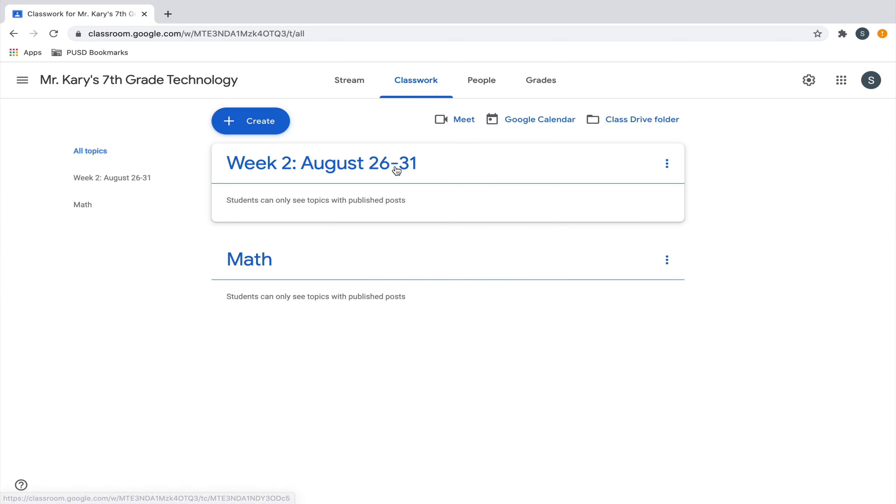
Rename the "Week 2: August 26-31" topic as Science
left_click(666, 164)
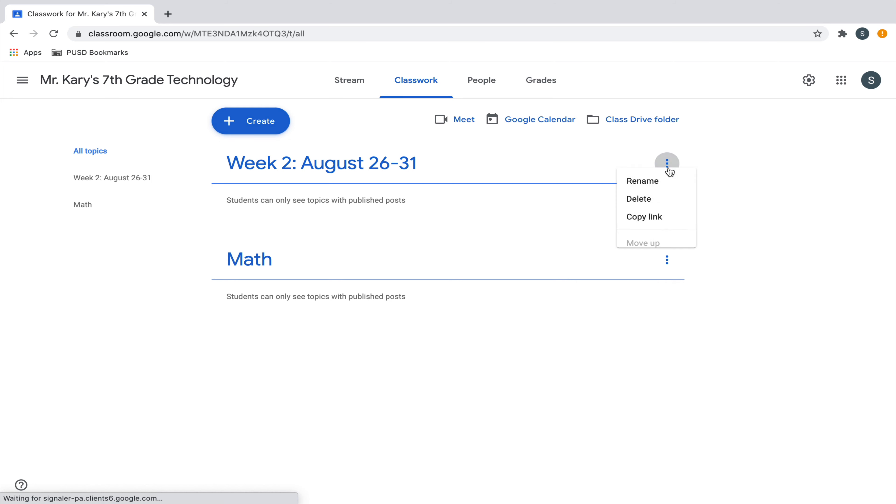
left_click(645, 190)
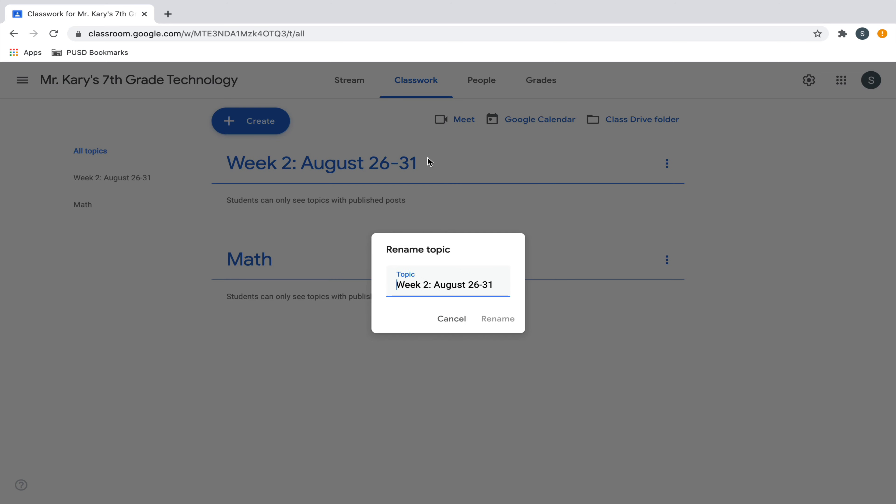
left_click_drag(498, 285, 386, 284)
type("Scienc")
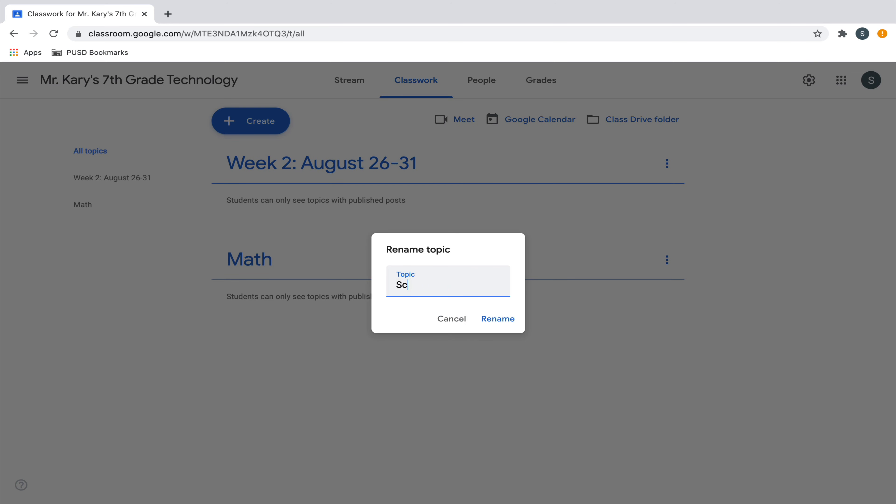
type("e")
left_click(497, 318)
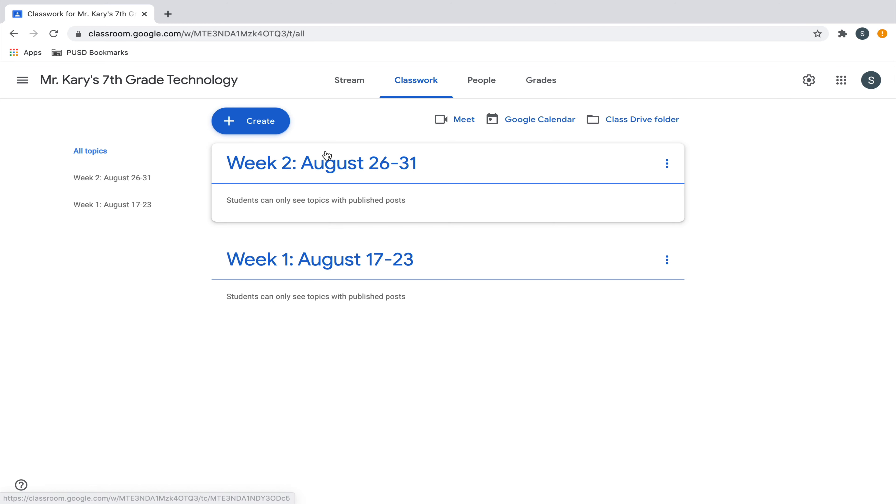
Look at a new quiz assignment draft with its attached Blank Quiz form and close it
left_click(278, 124)
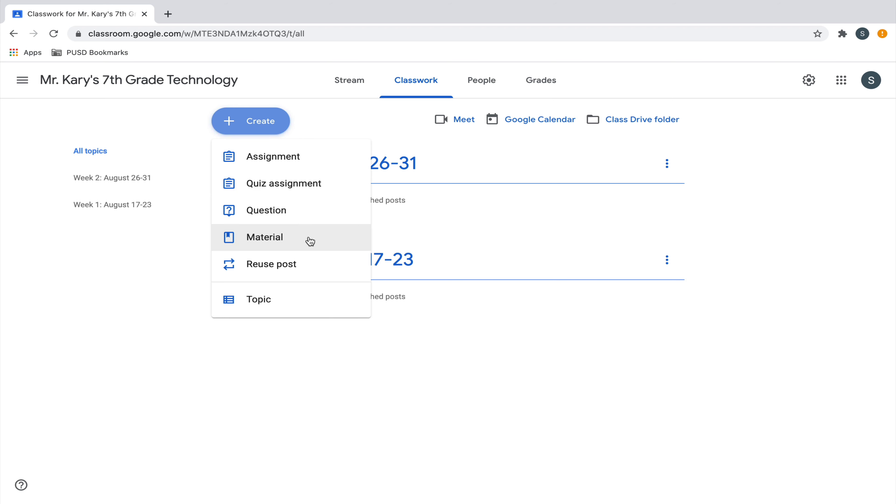
left_click(331, 188)
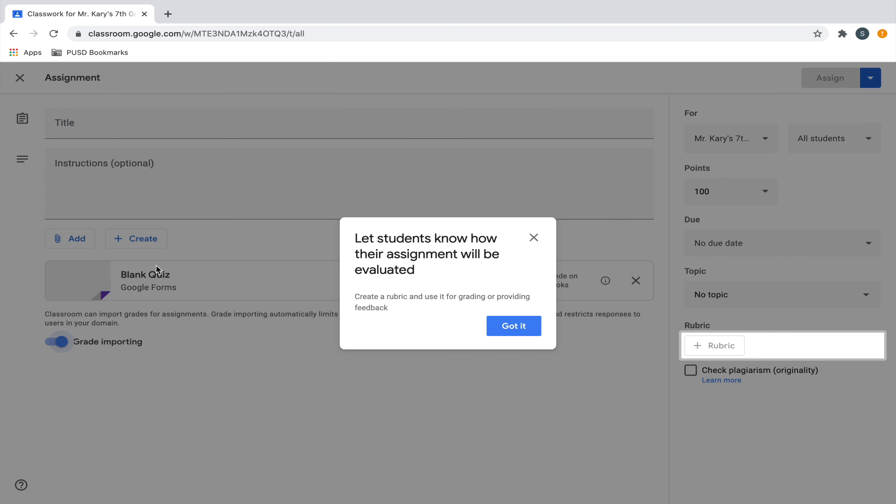
left_click(535, 238)
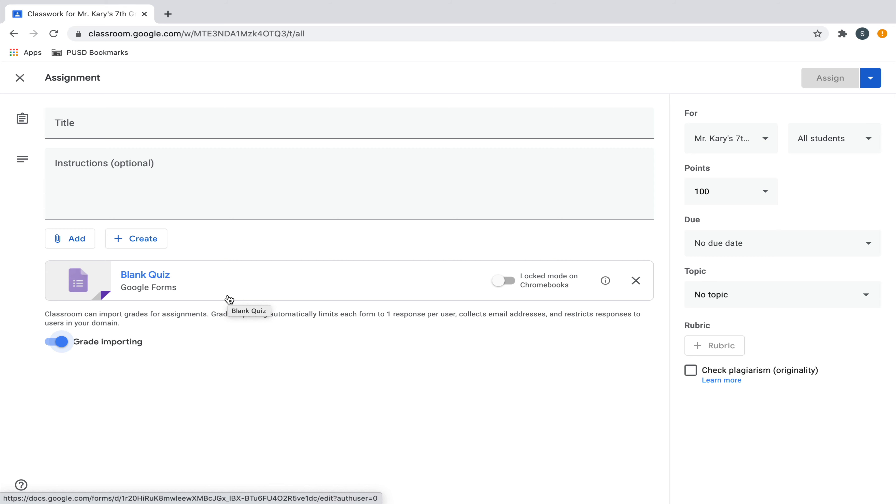
left_click(21, 77)
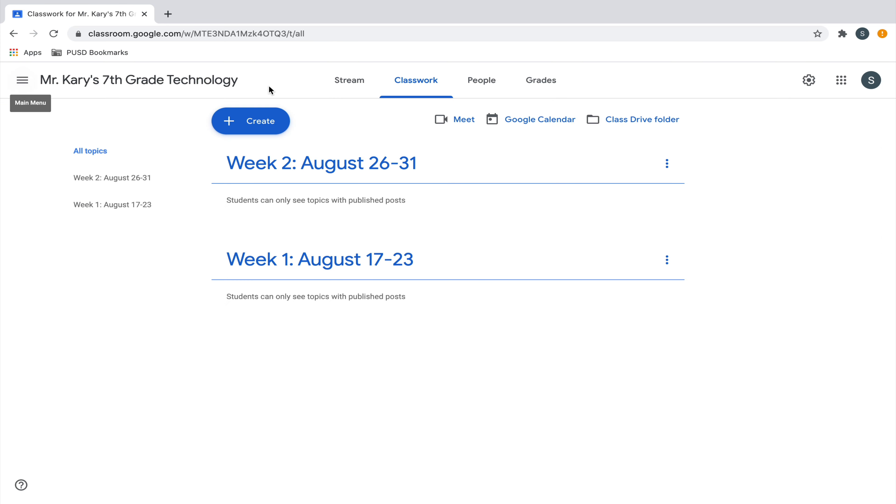
Create a new classwork assignment and title it "1.1 About Me Project"
left_click(259, 122)
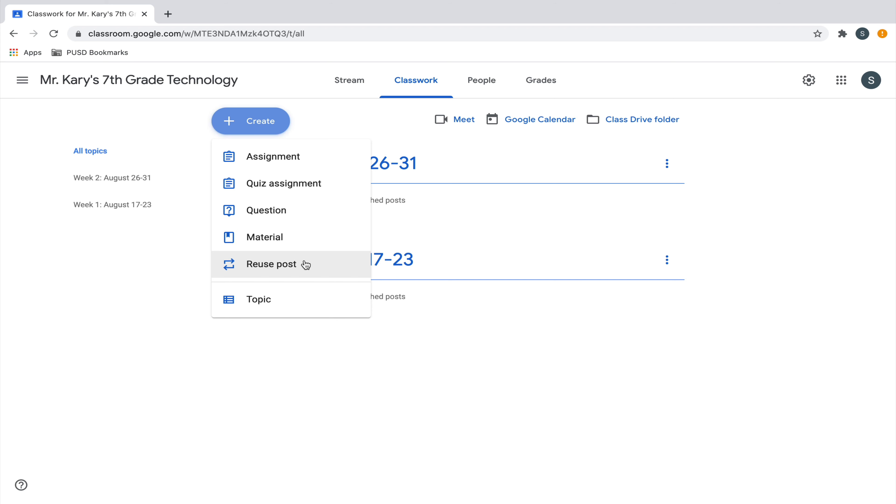
left_click(324, 163)
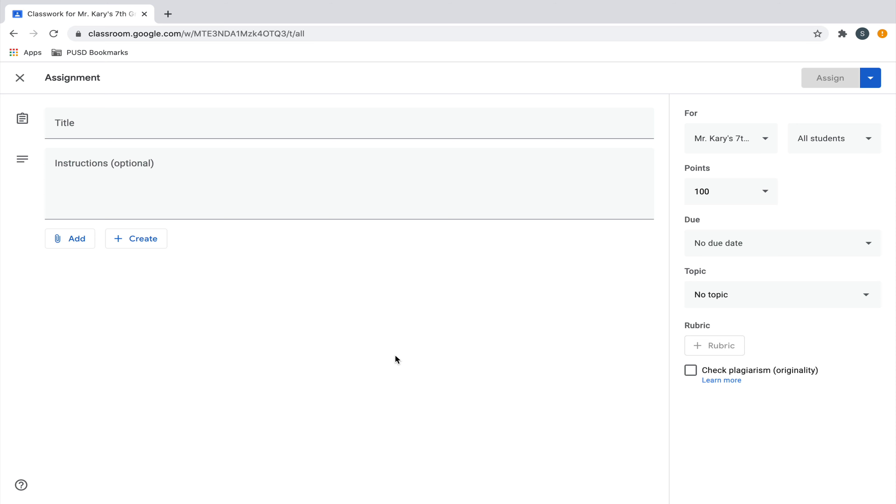
left_click(414, 126)
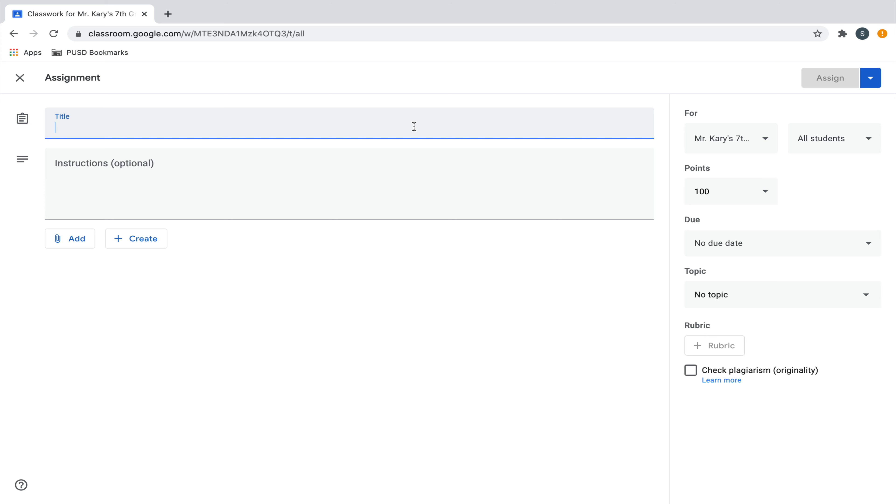
type("1")
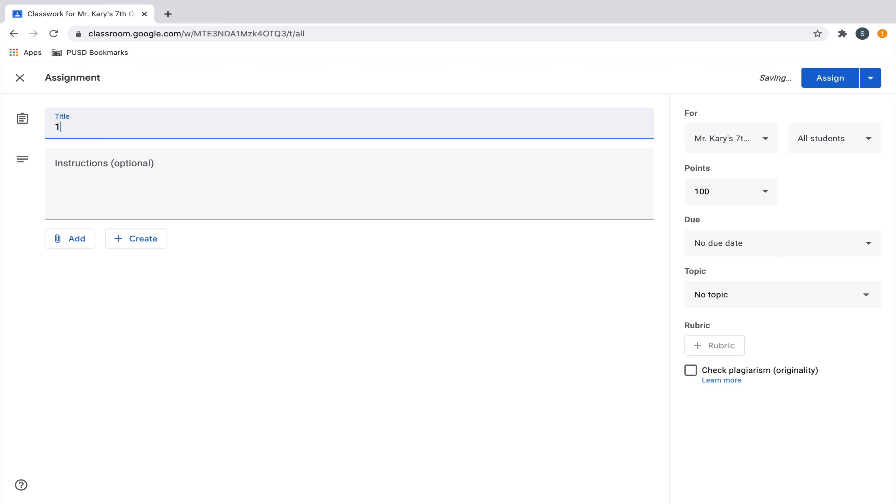
type(".")
type("1")
type(" Abo")
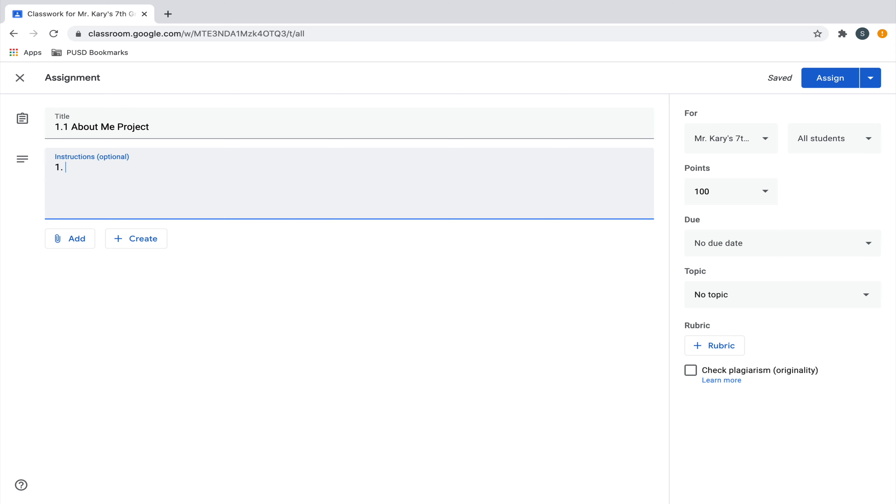
Begin the assignment instructions with "1. Watch this tutorial" and "2. Open the Google Slides presentation" on separate lines
type("Watch this tutorial")
key("Return")
type("2. ")
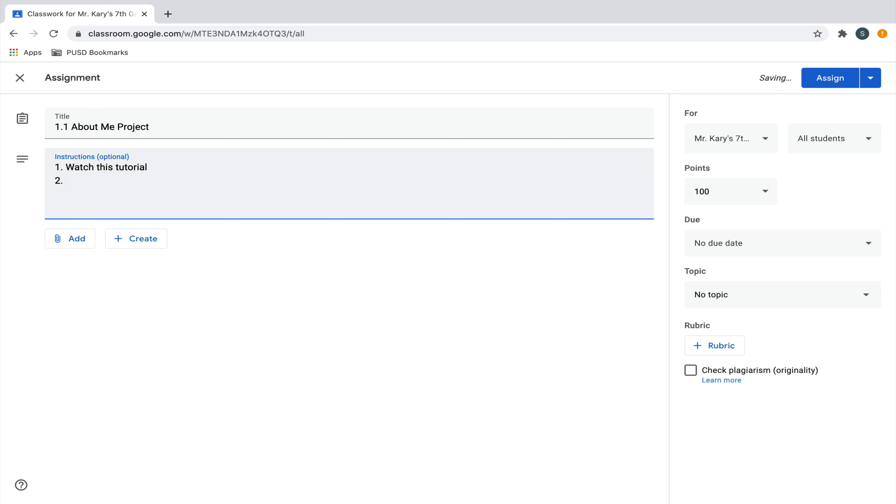
type("Open the Googl")
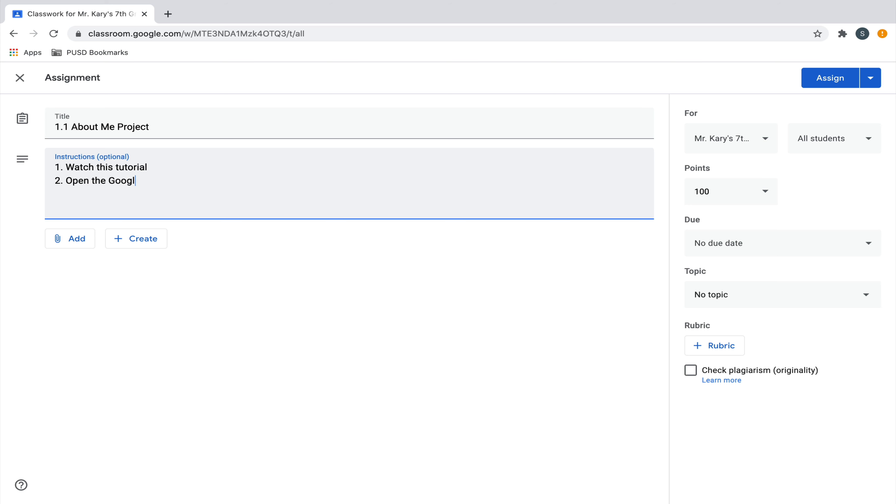
type("e Slides presentation")
Add the instruction line "3. Follow instructions on Slide #2 to complete All About Me Project"
key("Return")
type("3.")
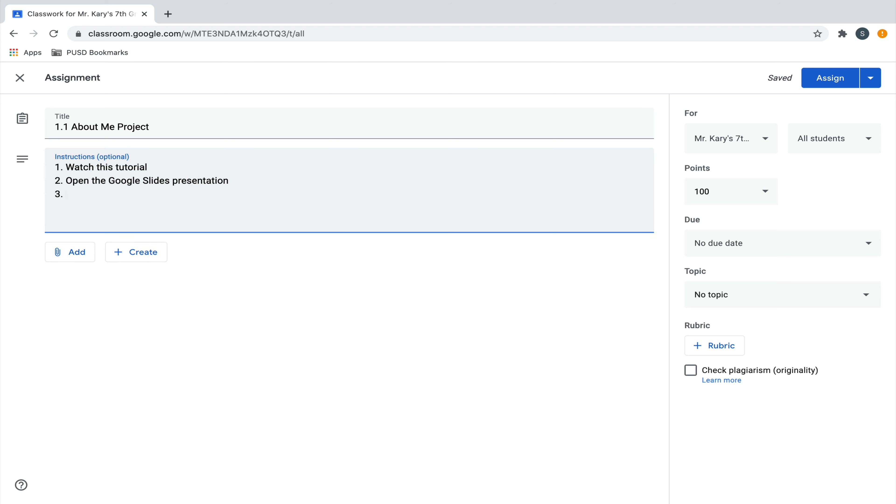
type("Follow instruction")
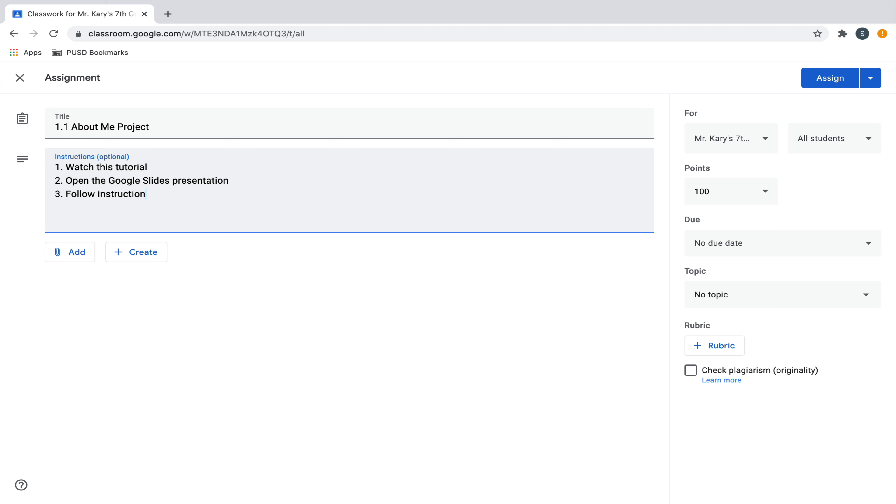
type("s on Slide #2 to comp")
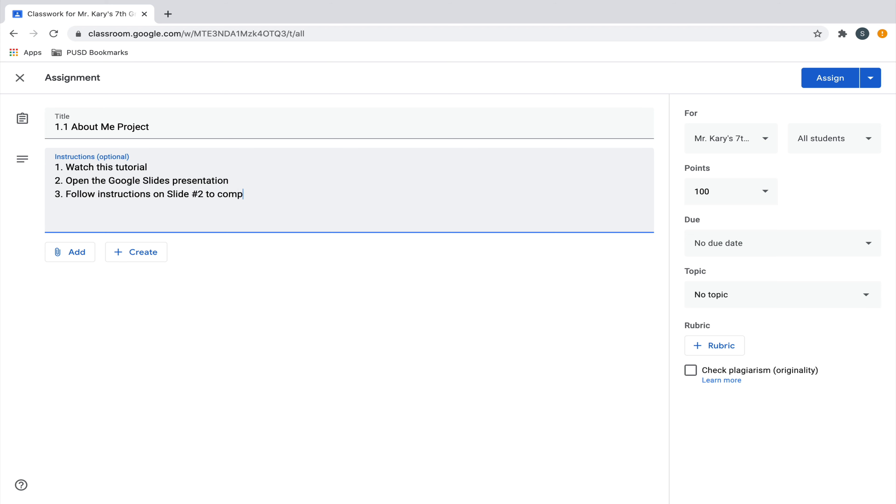
type("lete All About Me Project")
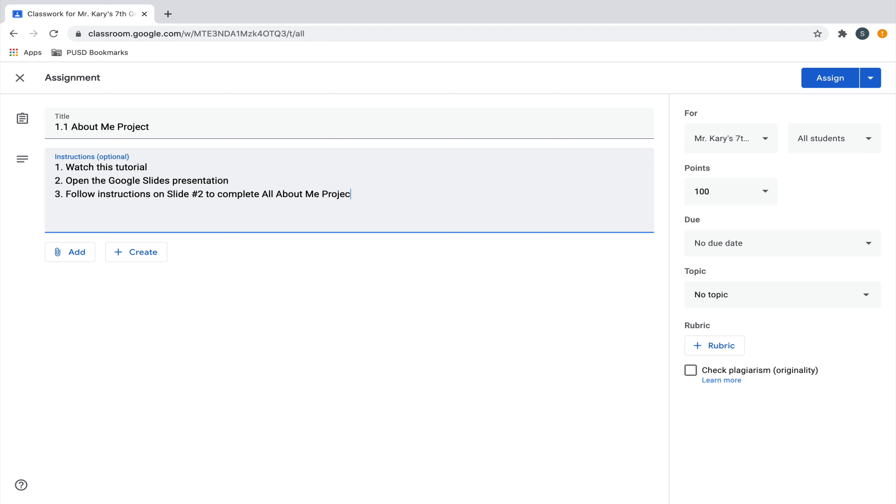
Add "*Please remember to post any questions you have!" below a blank line, and paste the tutorial's Drive link after a colon in instruction 1
key("Return")
key("Return")
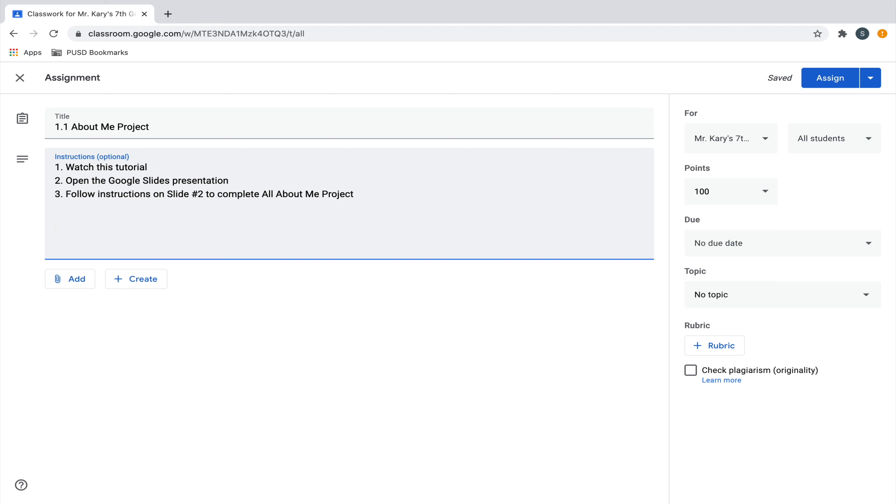
type("*Please remember to ")
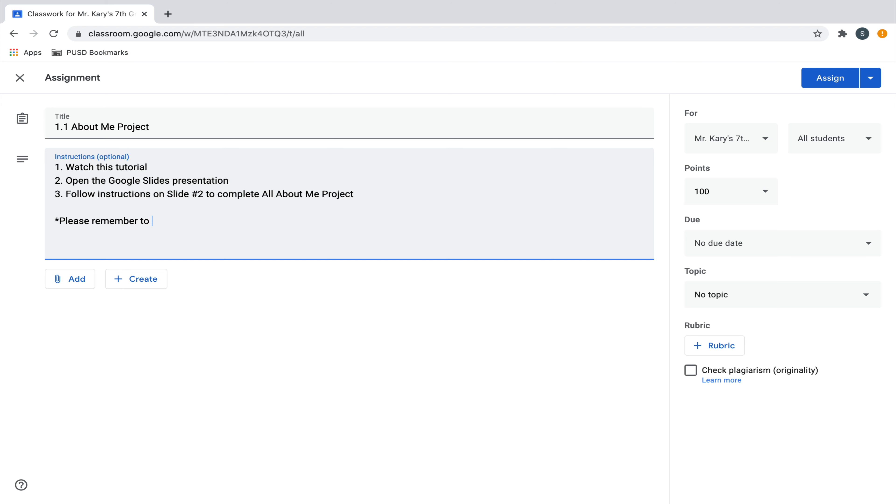
type("post any question")
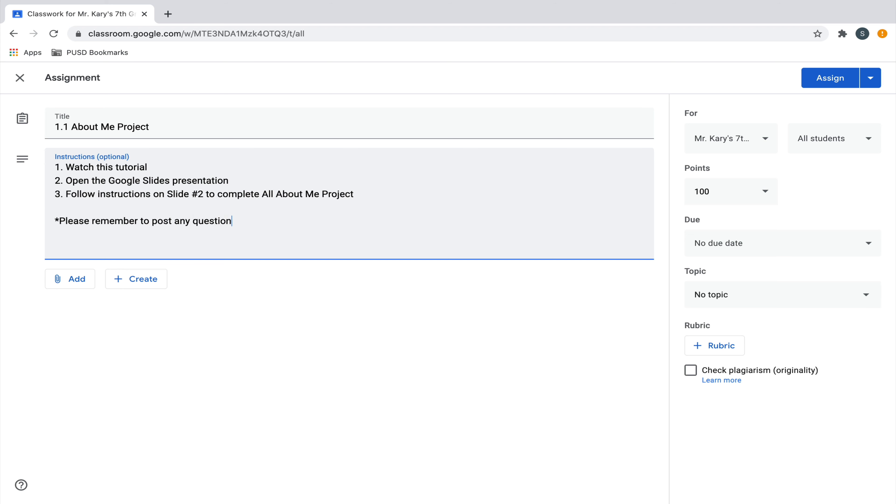
type("s you have!")
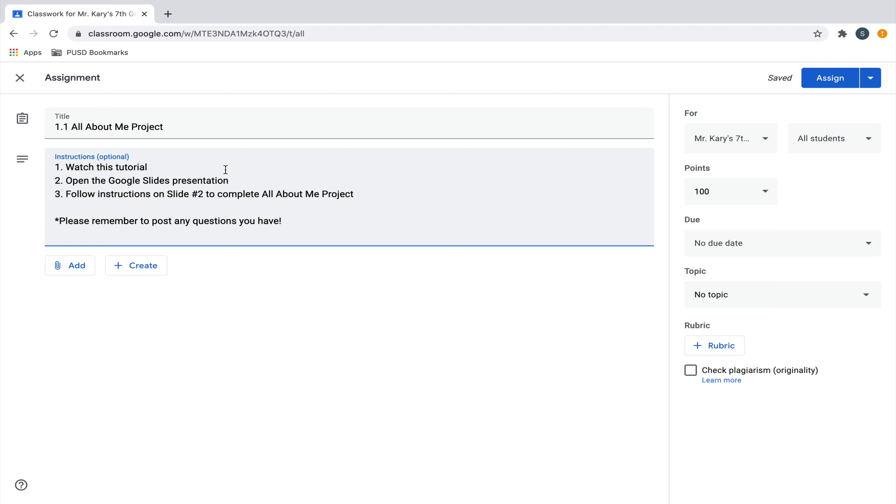
type(":")
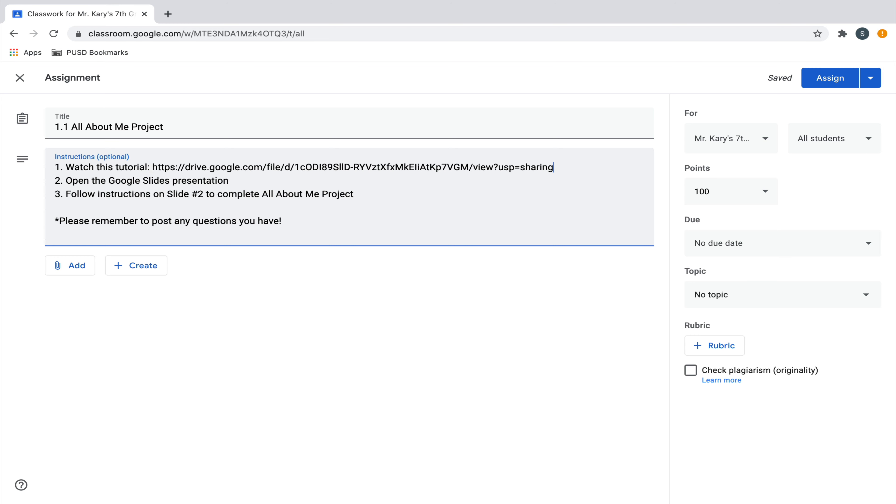
Attach the All About Me Project Google Slides file from Google Drive and set it to make a copy for each student
left_click(80, 265)
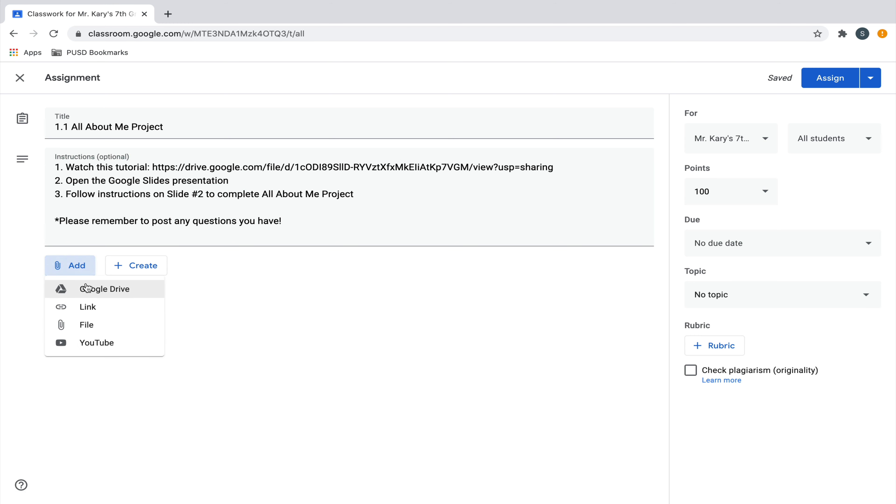
left_click(90, 311)
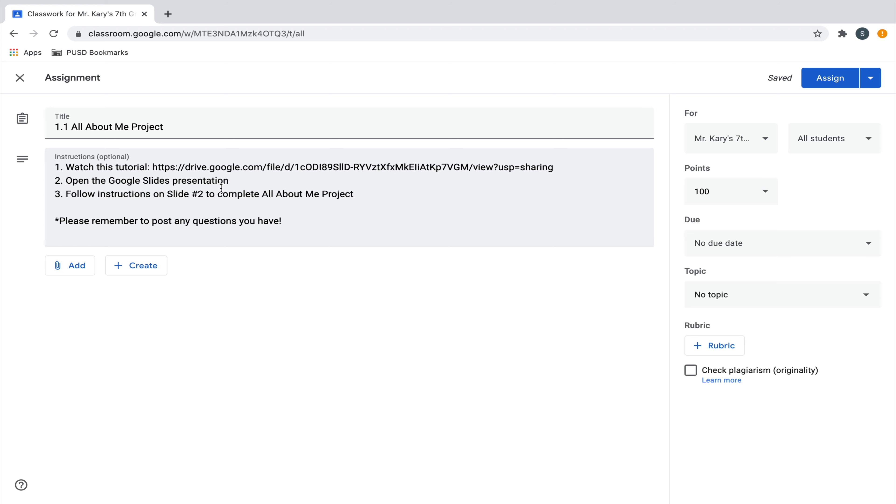
left_click(85, 273)
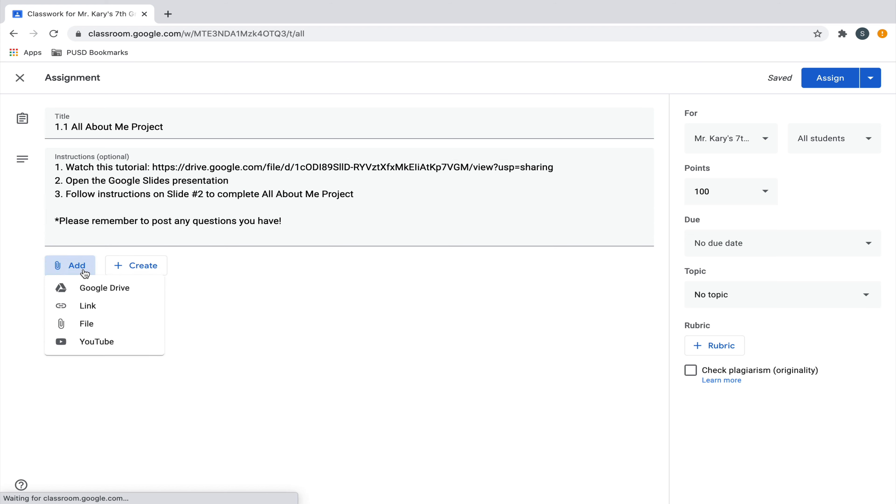
left_click(103, 290)
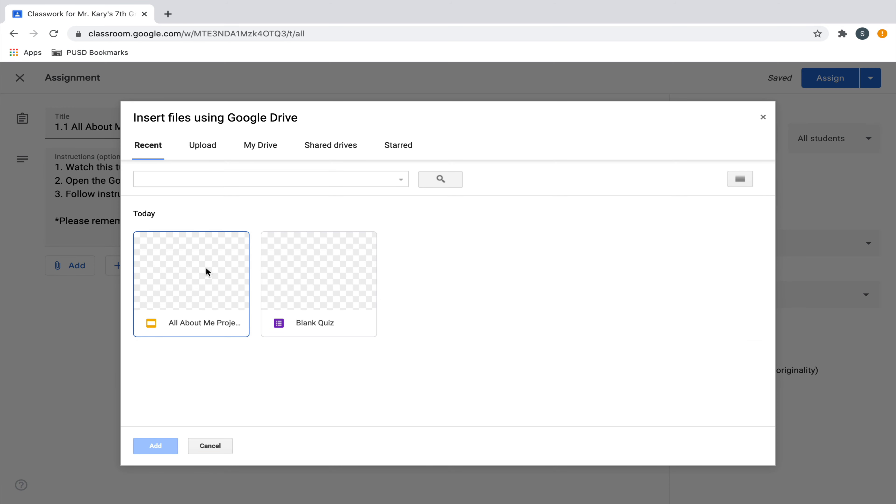
left_click(205, 267)
left_click(155, 445)
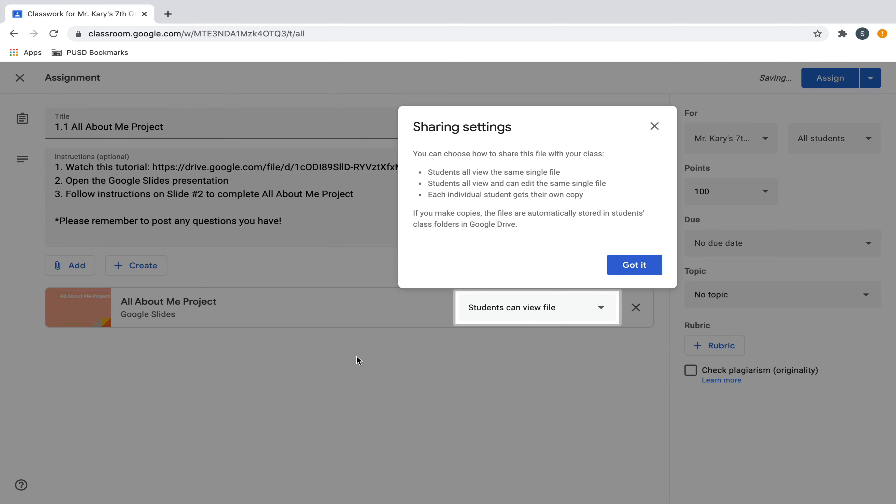
left_click(634, 269)
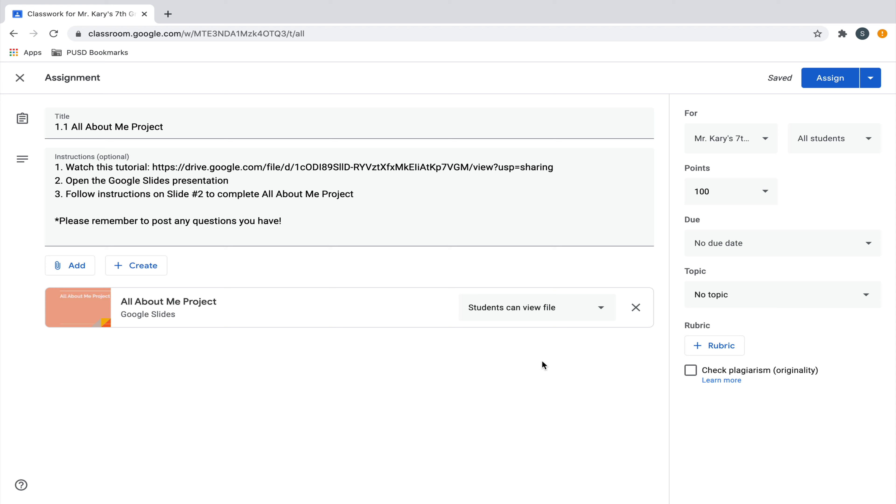
left_click(605, 314)
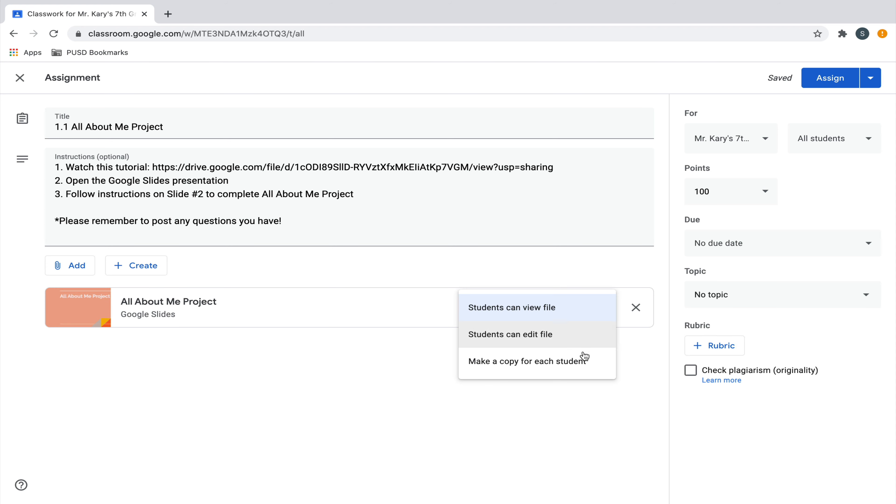
left_click(582, 370)
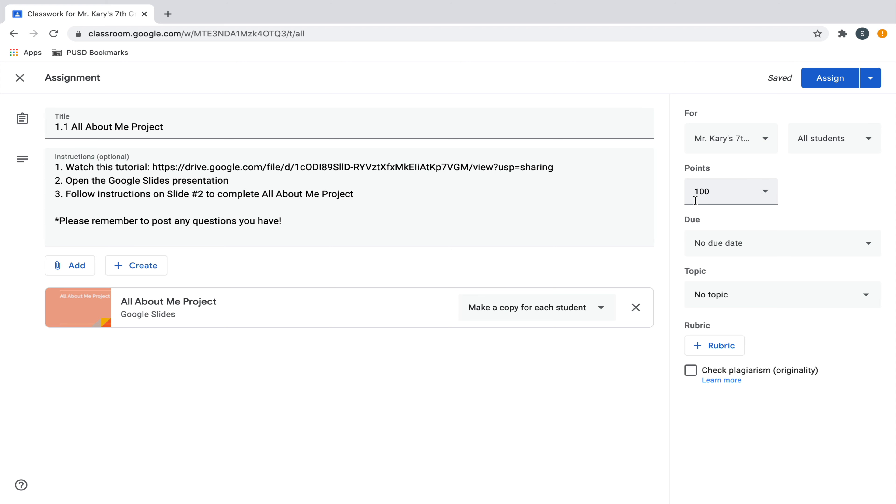
Set the assignment's points to 4 and check which students it is assigned to
left_click_drag(727, 191, 675, 190)
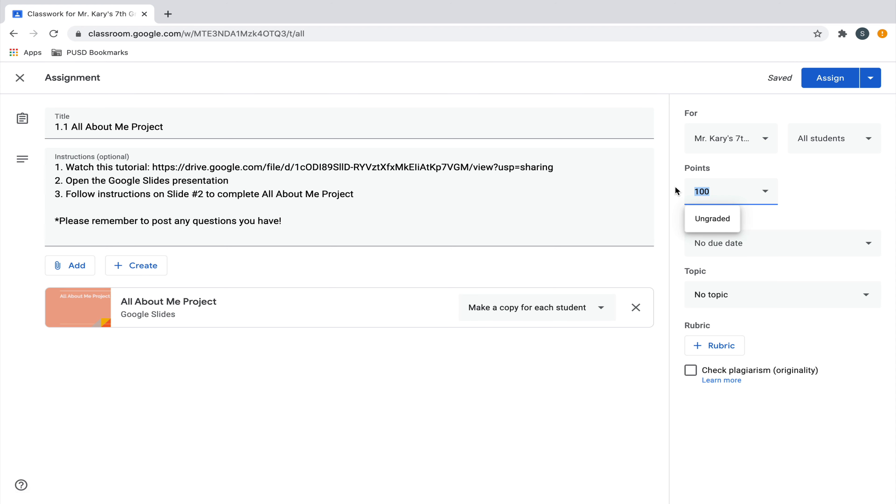
type("4")
left_click(846, 183)
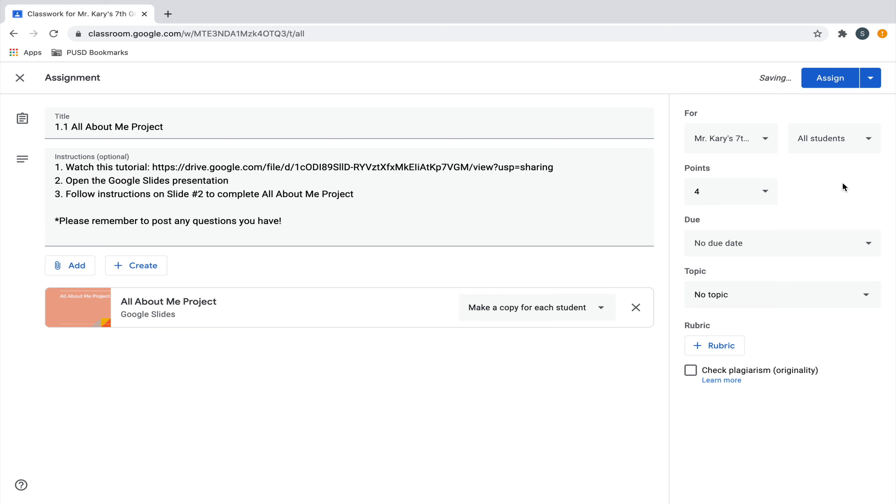
left_click(867, 145)
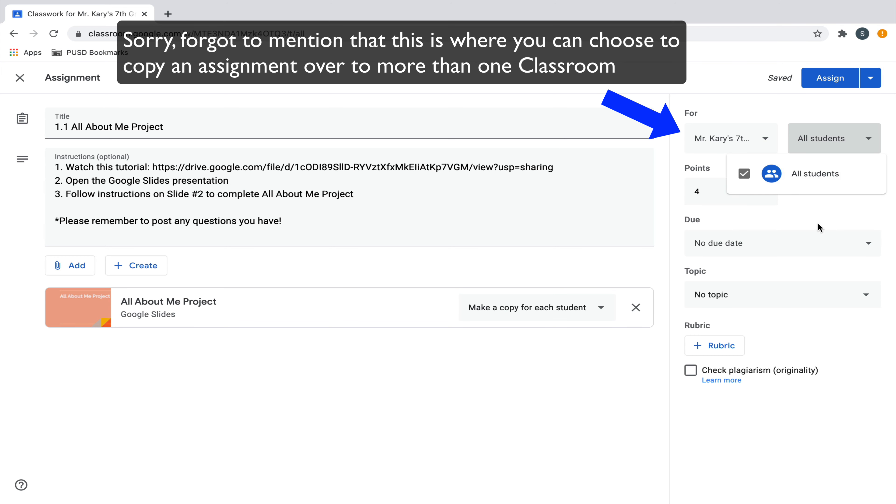
left_click(835, 221)
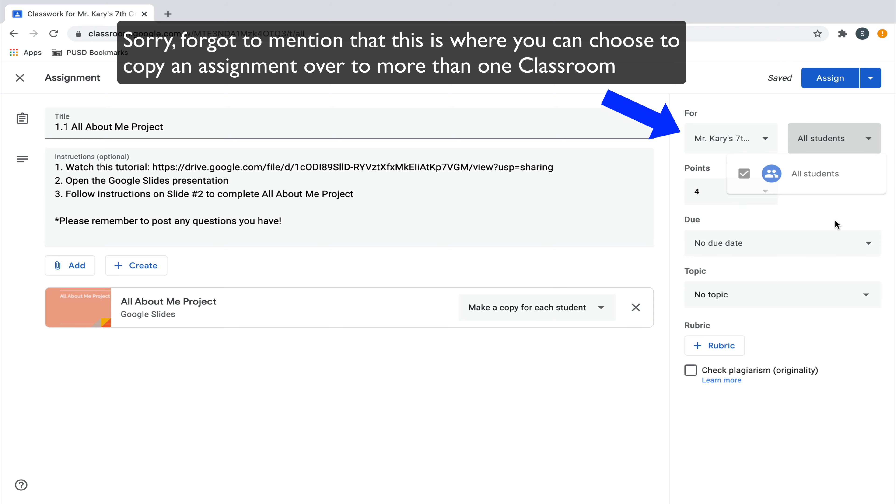
Set the assignment's due date to Aug 21, 2020, without a due time
left_click(861, 247)
left_click(810, 286)
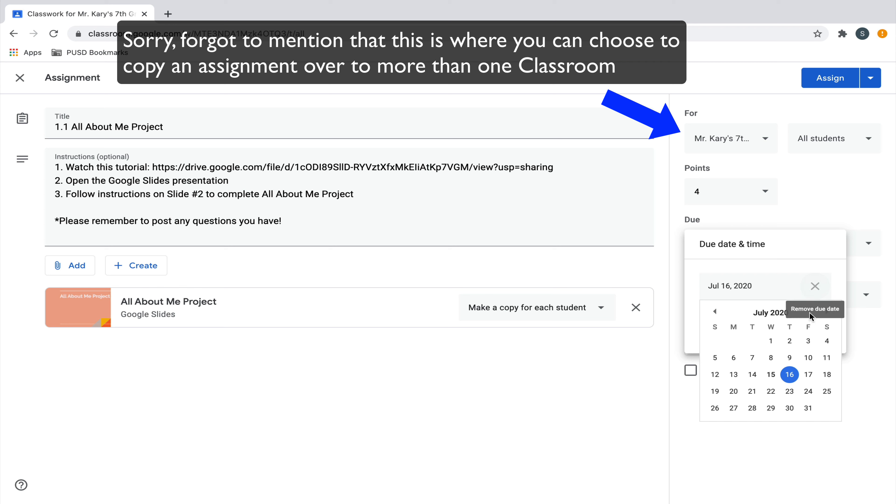
left_click(826, 311)
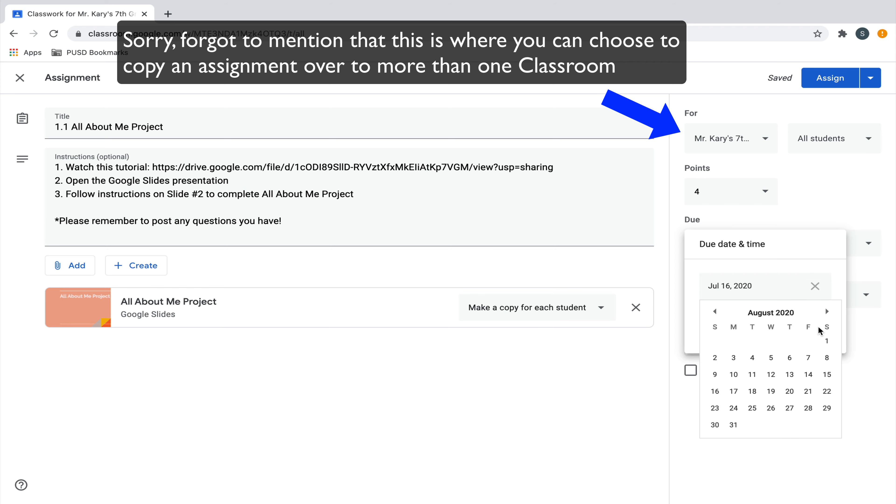
left_click(808, 391)
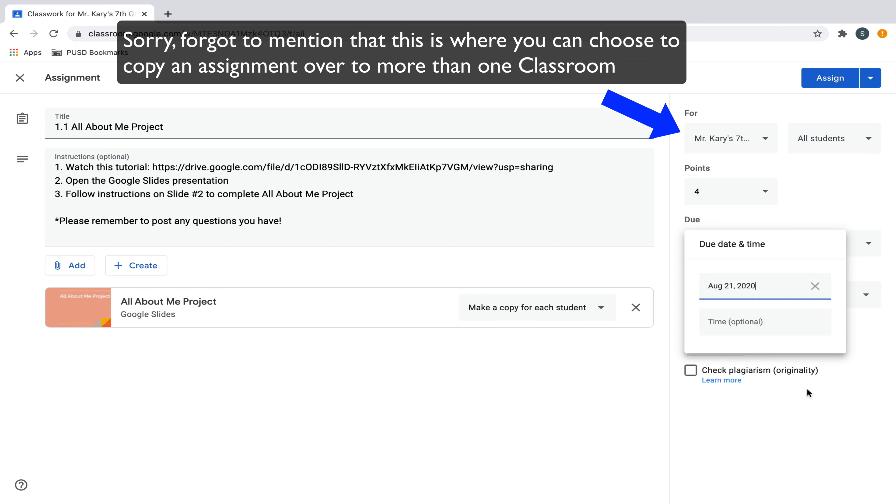
left_click(865, 332)
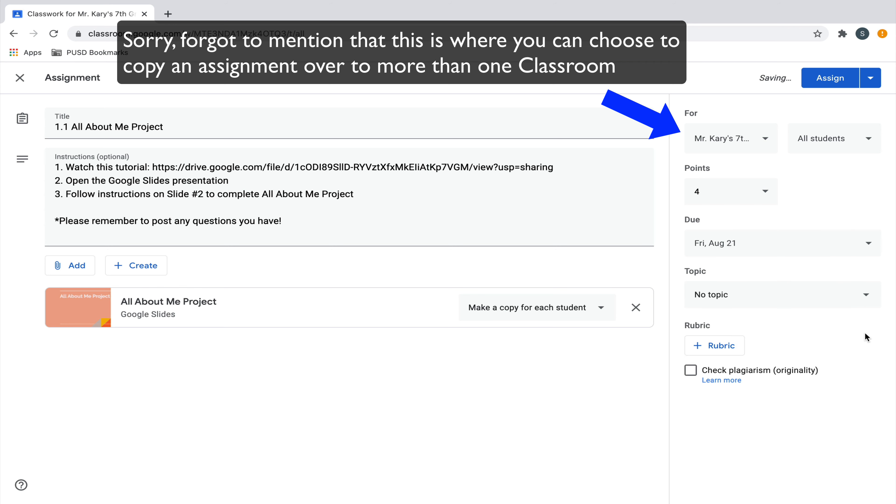
File the assignment under the topic "Week 1: August 17-23" and assign it to the class
left_click(866, 296)
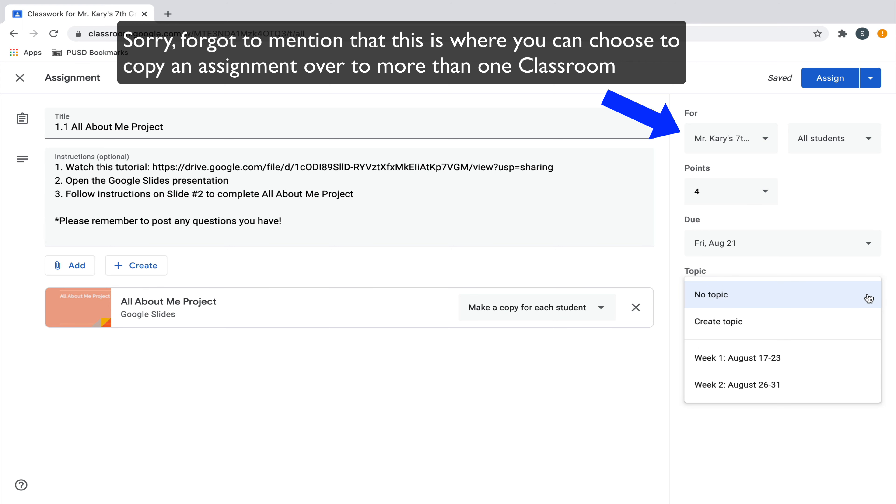
left_click(821, 357)
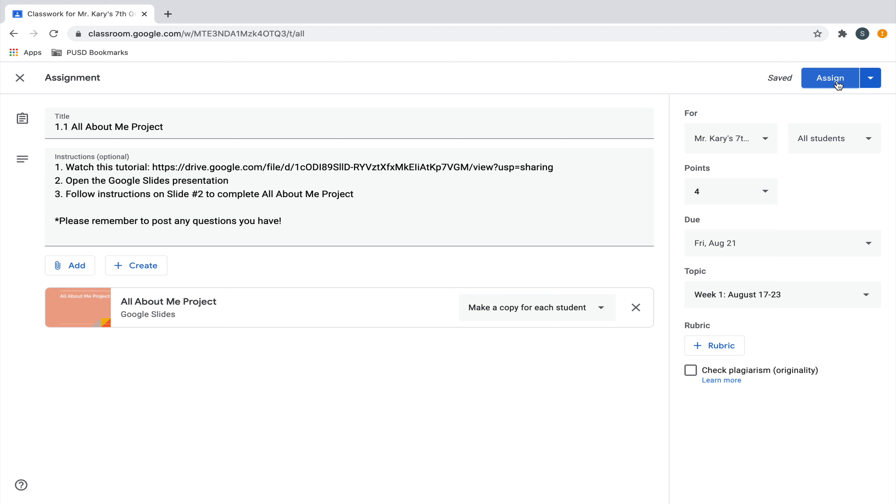
left_click(871, 81)
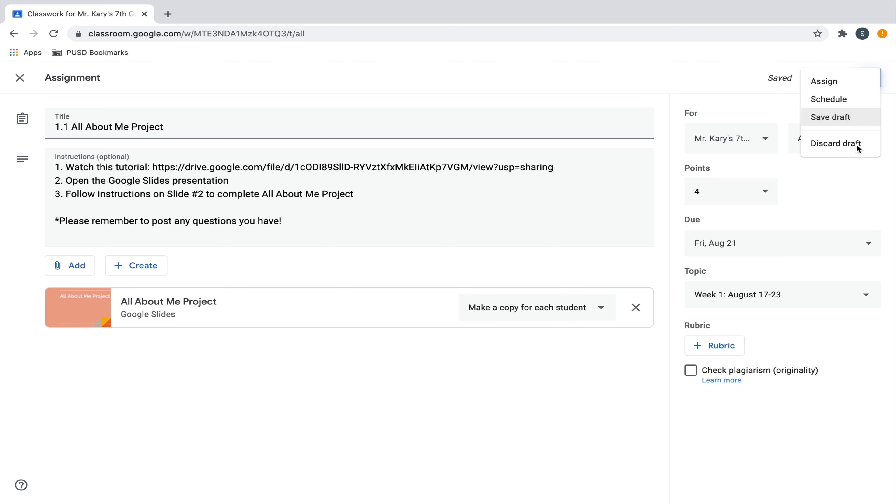
left_click(857, 190)
left_click(830, 79)
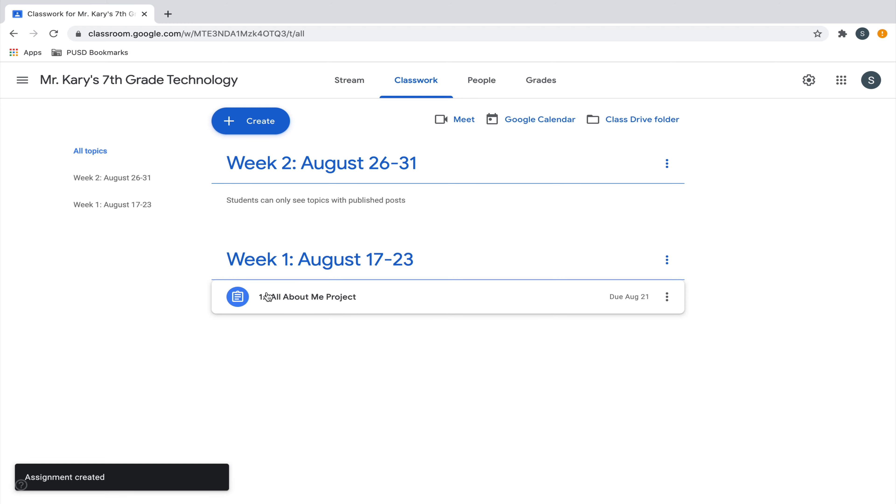
Review the posted 1.1 All About Me Project details in the classwork, and check the class stream for its notification
left_click(319, 303)
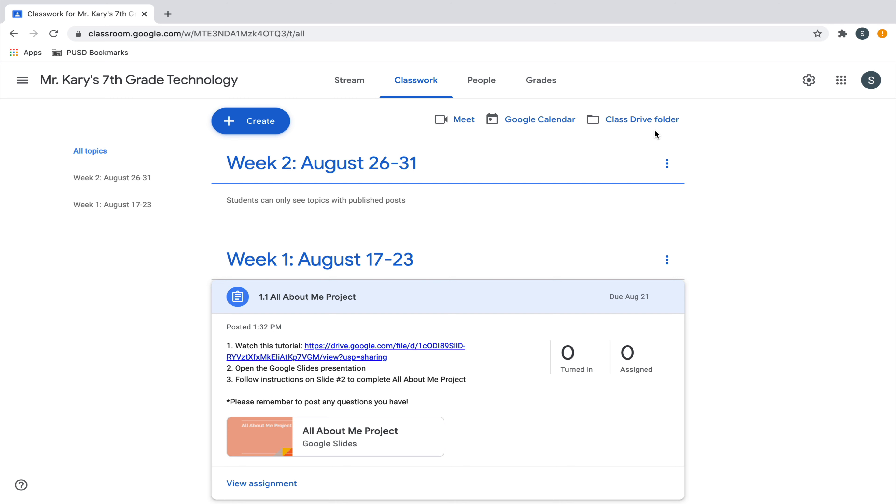
scroll(740, 348, "down", 1)
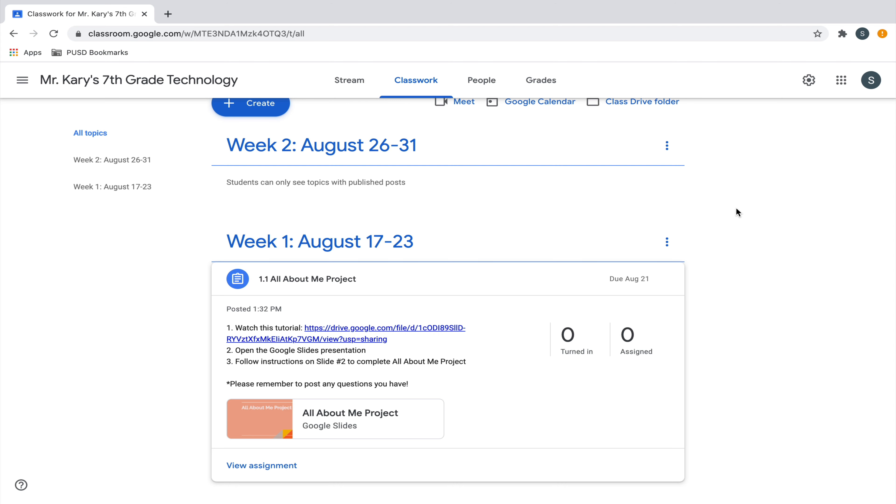
left_click(494, 85)
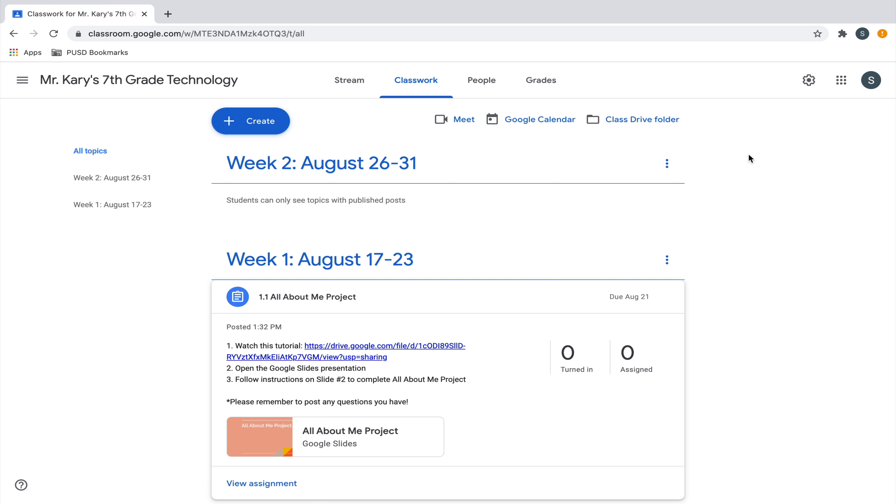
left_click(354, 86)
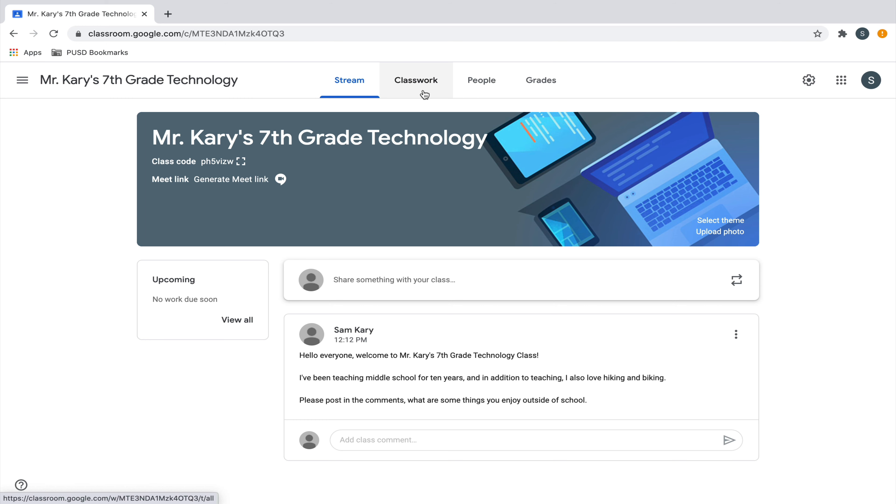
left_click(424, 95)
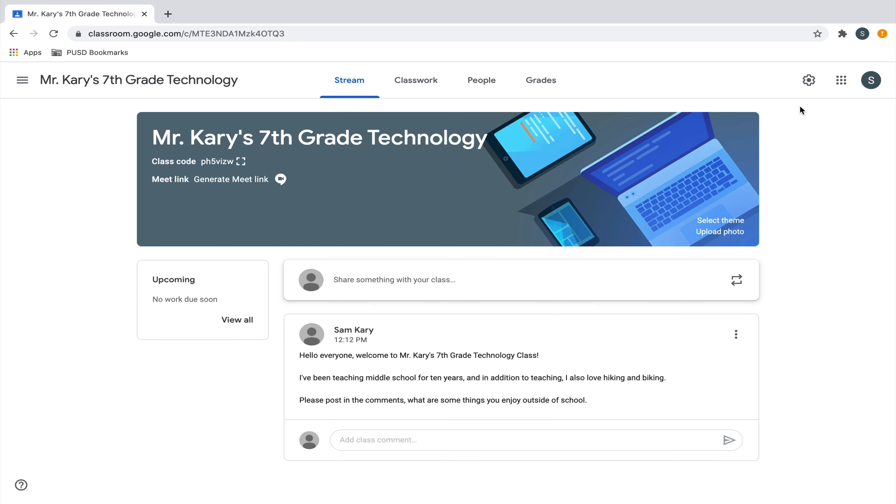
In the class settings, set classwork on the stream to "Show condensed notifications" and save
left_click(808, 81)
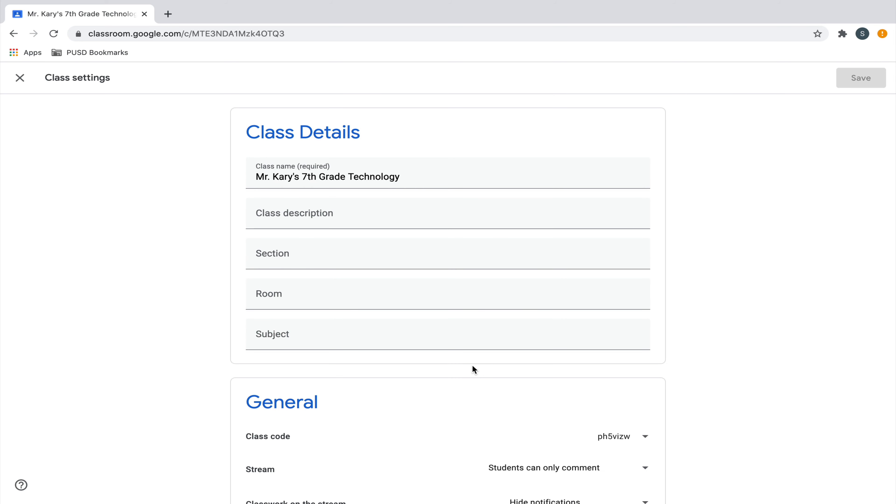
scroll(473, 367, "down", 4)
left_click(638, 328)
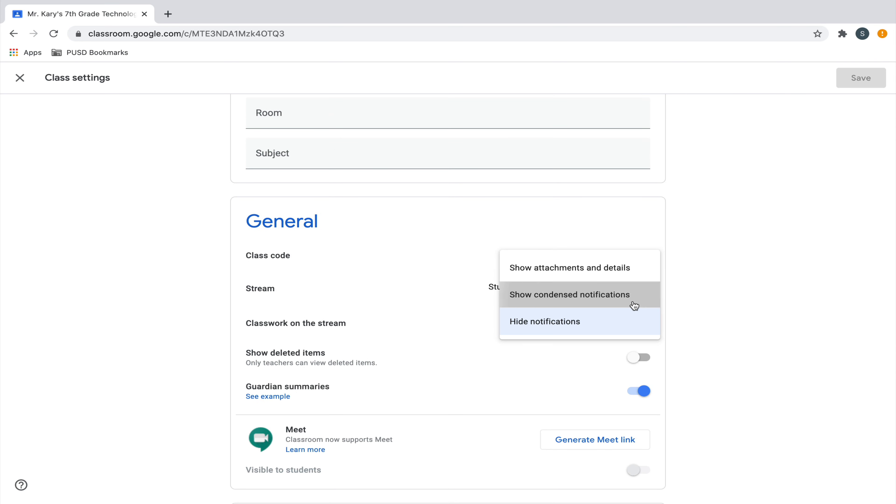
left_click(632, 305)
left_click(868, 83)
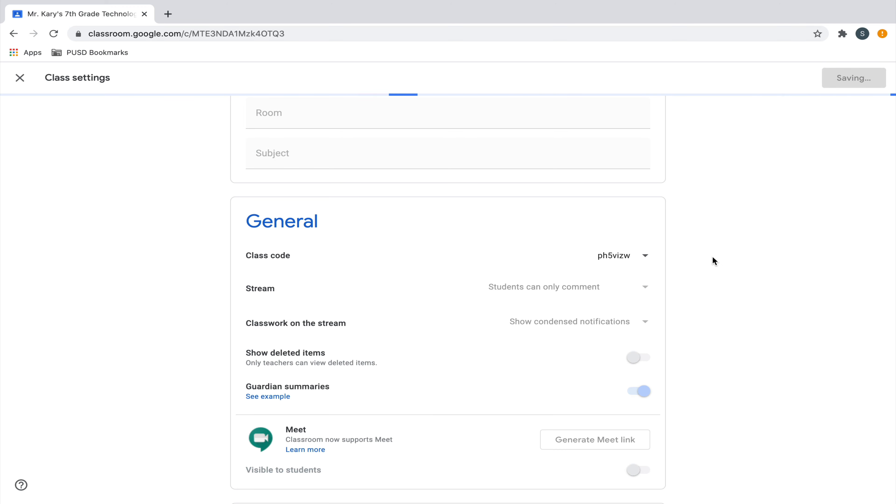
Copy the link of the 1.1 All About Me Project assignment post from the class stream
scroll(711, 258, "down", 1)
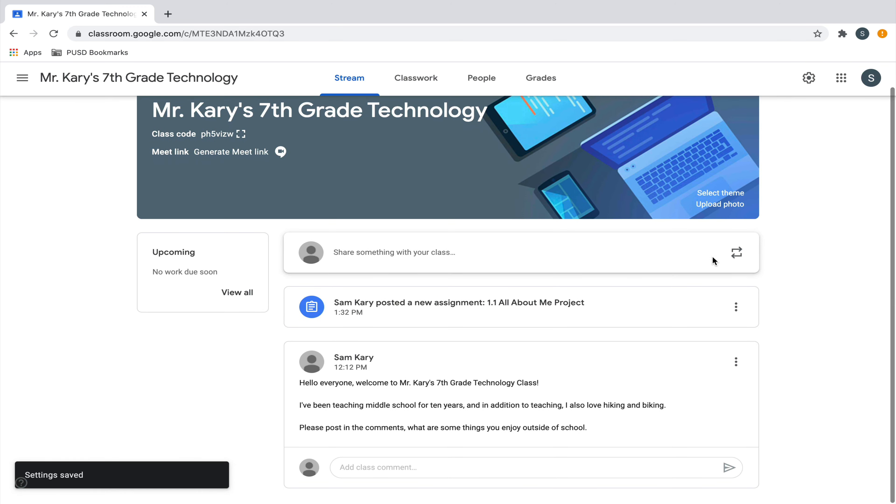
left_click(741, 311)
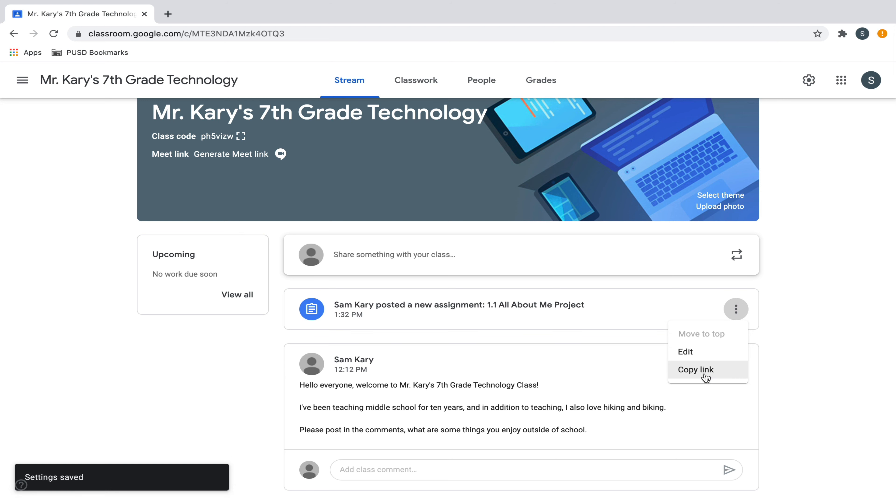
left_click(706, 371)
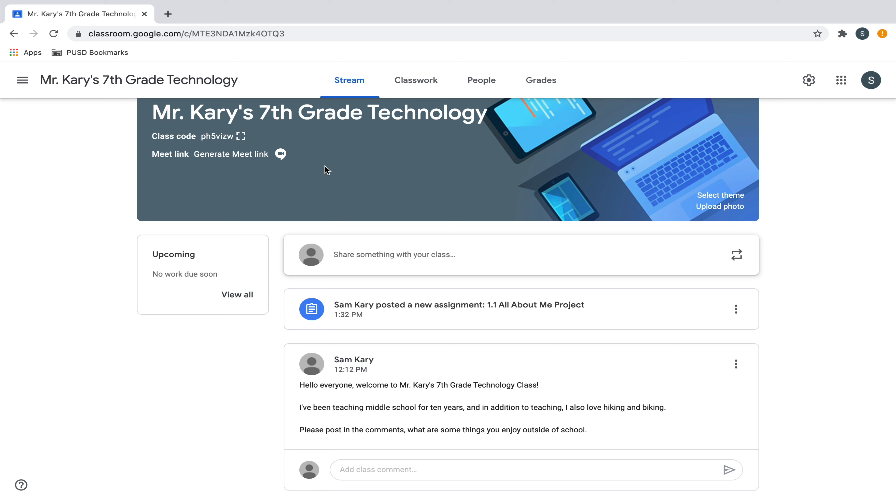
Generate a Google Meet link for the class from the stream banner
left_click(258, 156)
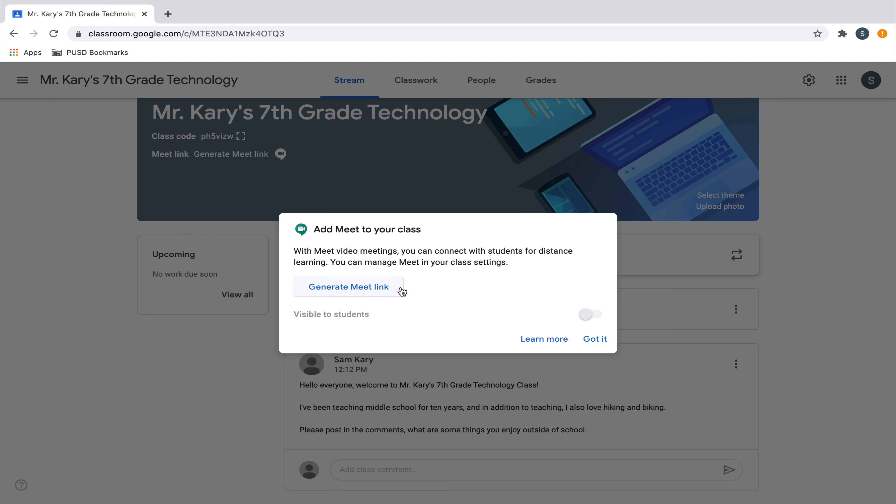
left_click(402, 291)
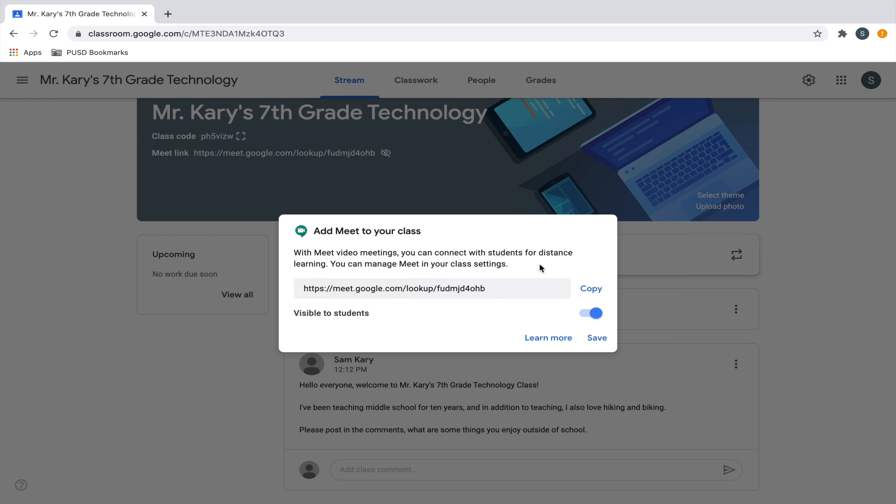